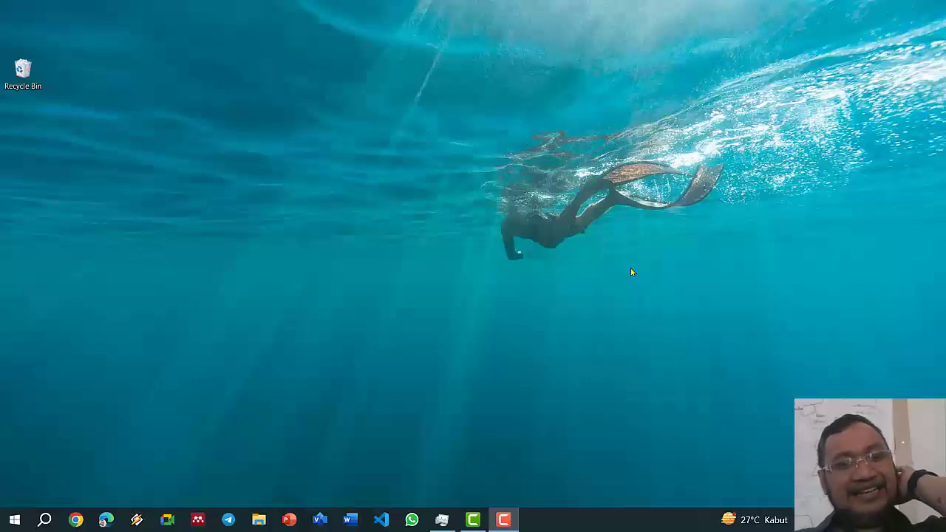
Step: Find Visio among the installed programs and launch it
left_click(14, 524)
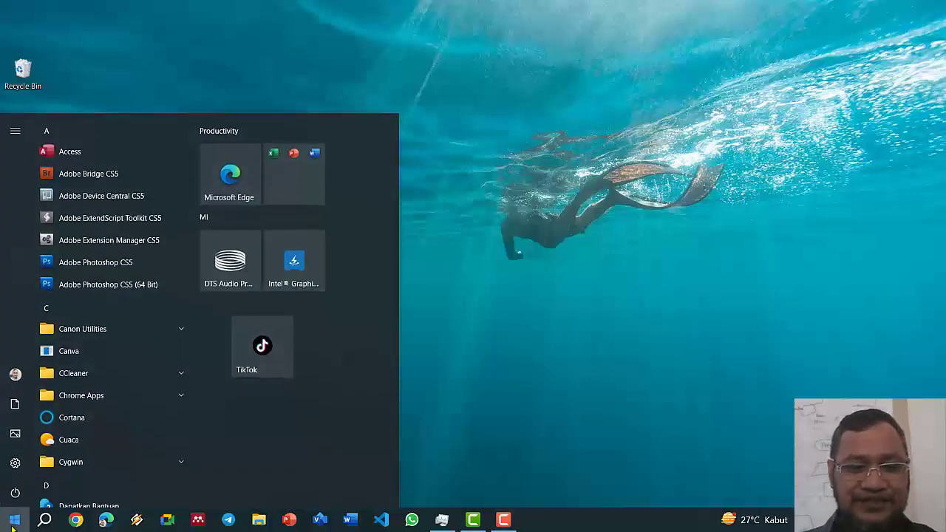
type("visi")
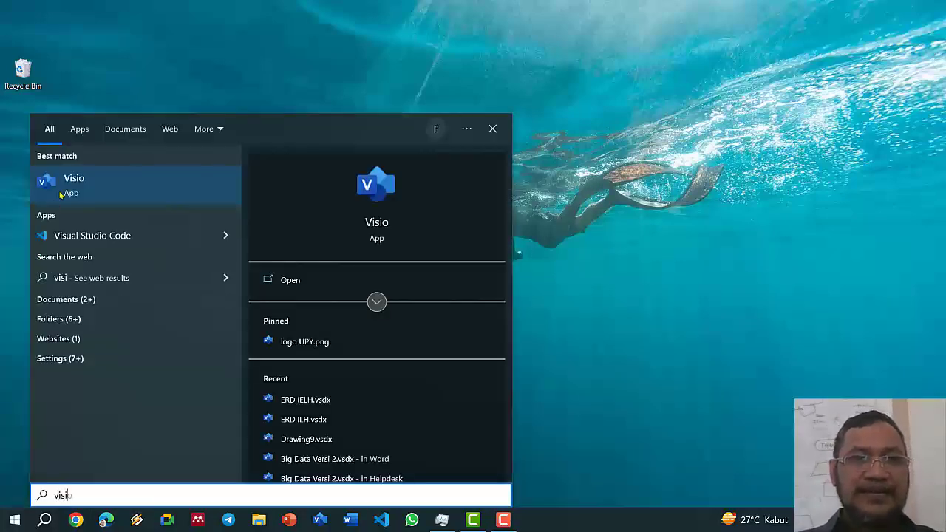
left_click(86, 180)
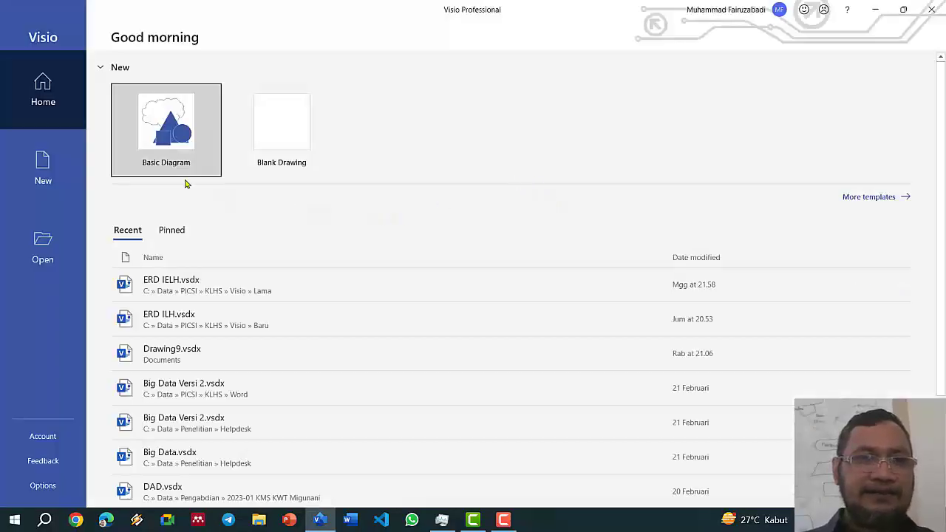
Step: Create a blank drawing from the Chen's Database Notation template in the Software and Database category, using metric units
left_click(34, 175)
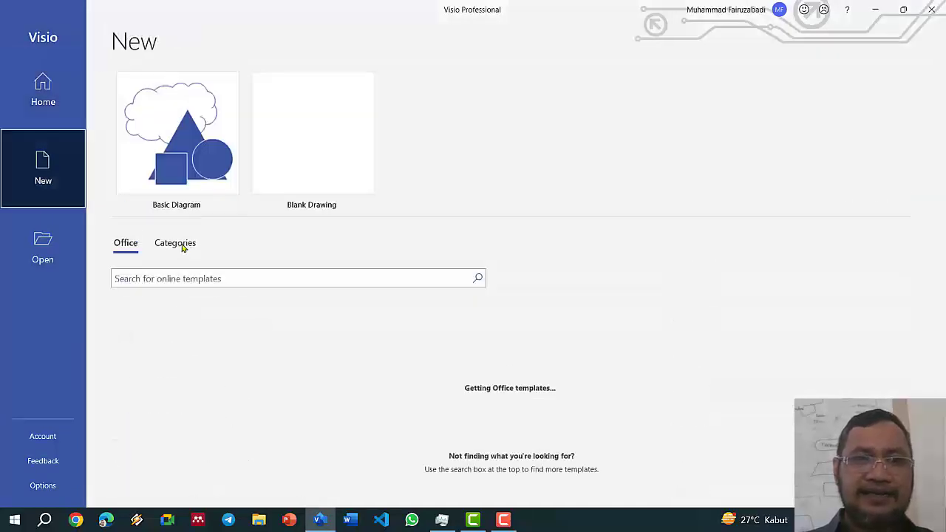
left_click(172, 244)
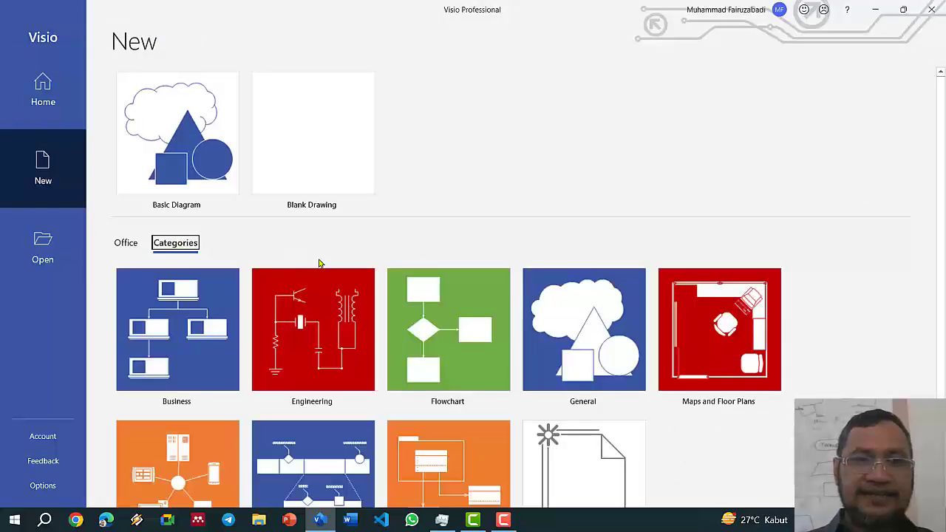
scroll(319, 264, "down", 1)
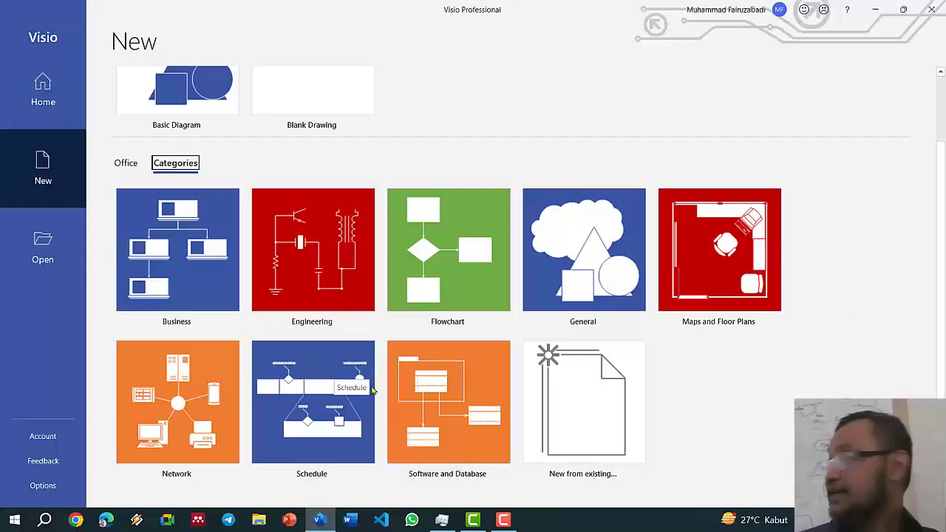
left_click(460, 399)
left_click(187, 170)
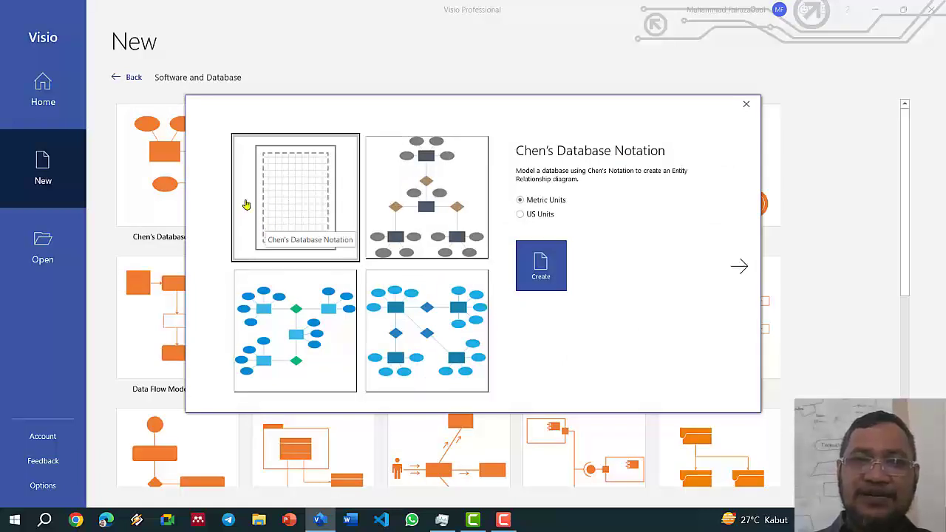
left_click(554, 271)
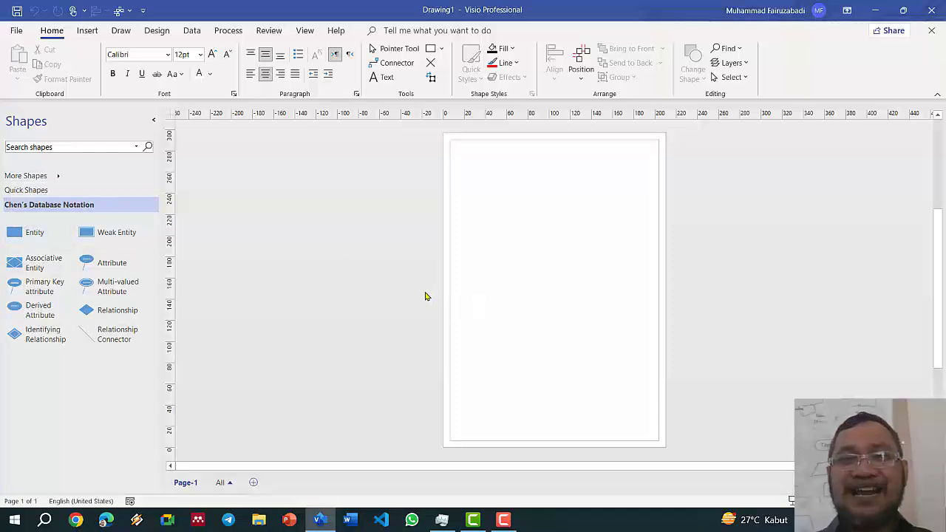
Step: Place an Entity shape in the upper-left area of the page and label it "Kategori"
scroll(425, 296, "up", 2, "ctrl")
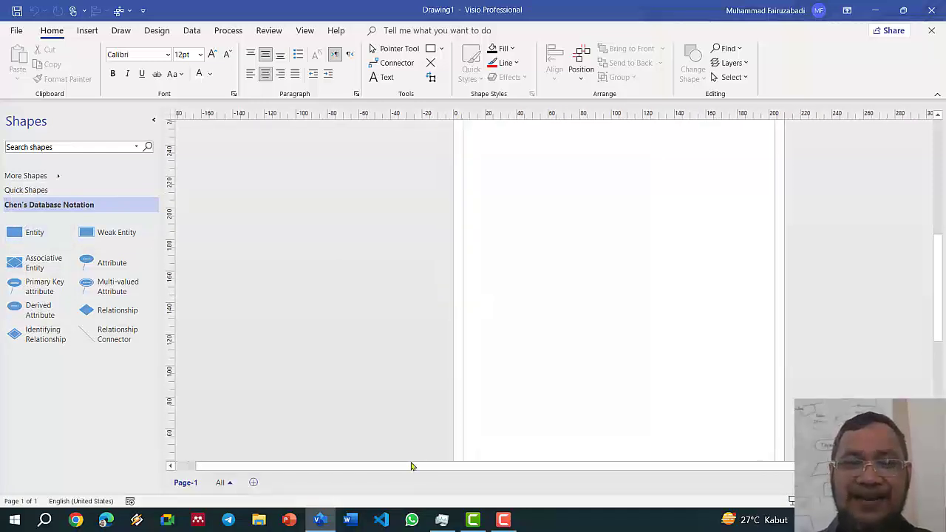
left_click_drag(425, 464, 486, 460)
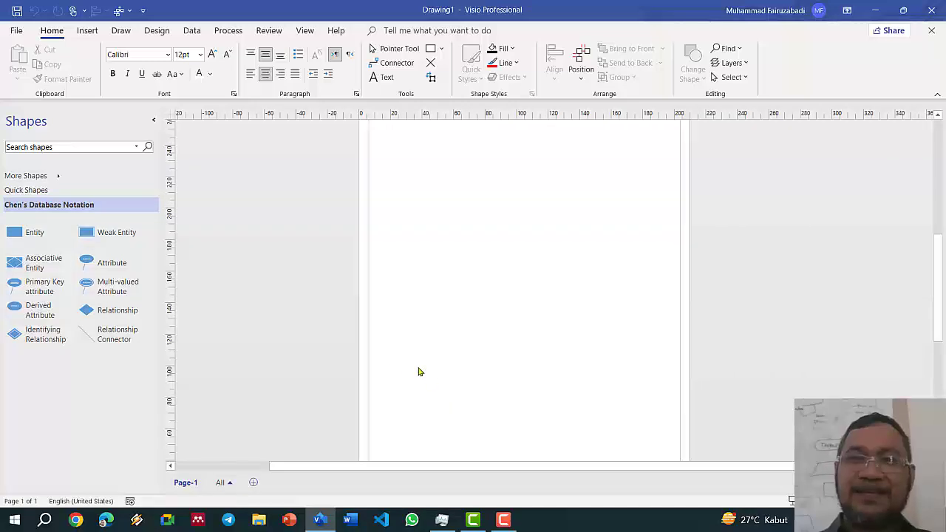
left_click_drag(35, 234, 432, 172)
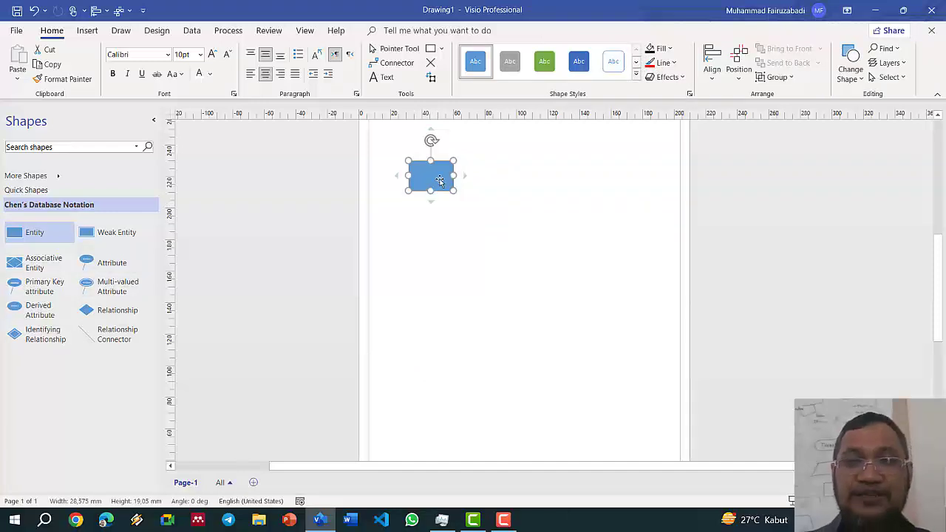
type("Ka")
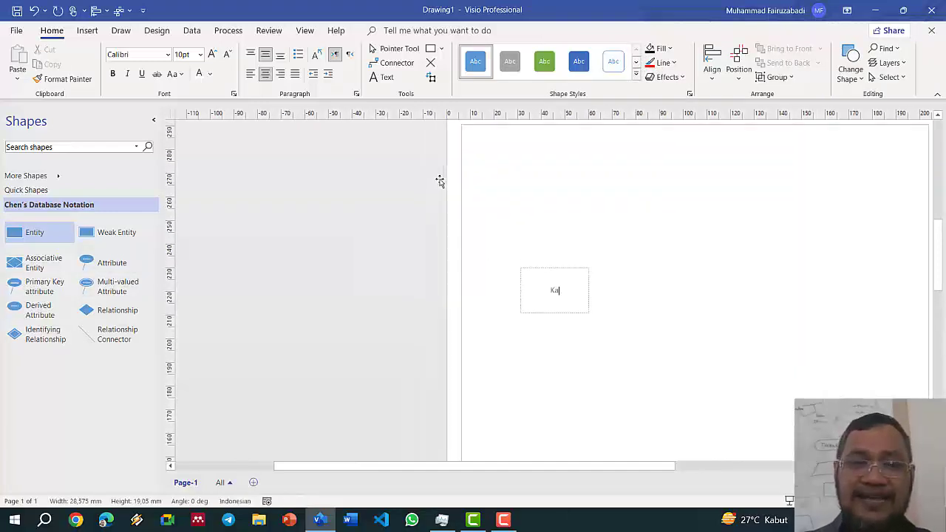
type("tegor")
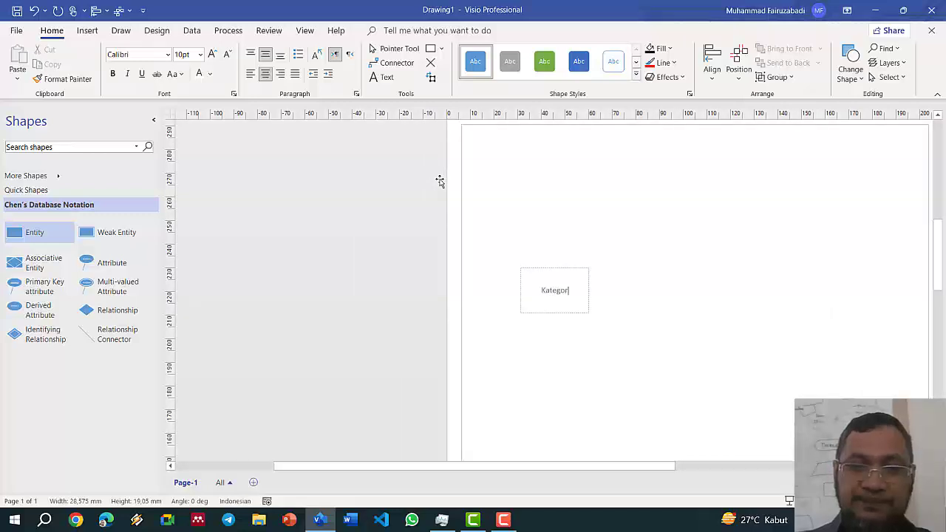
type("i")
scroll(547, 201, "up", 1)
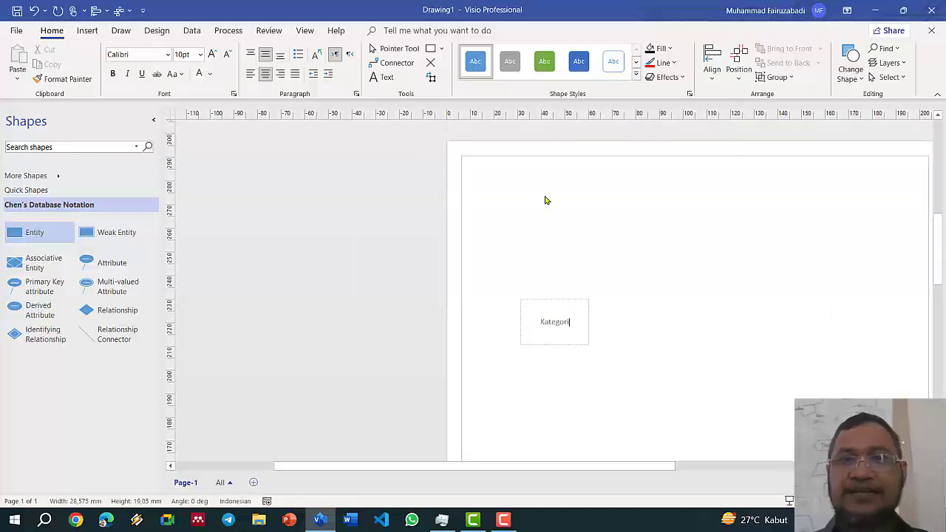
left_click(630, 323)
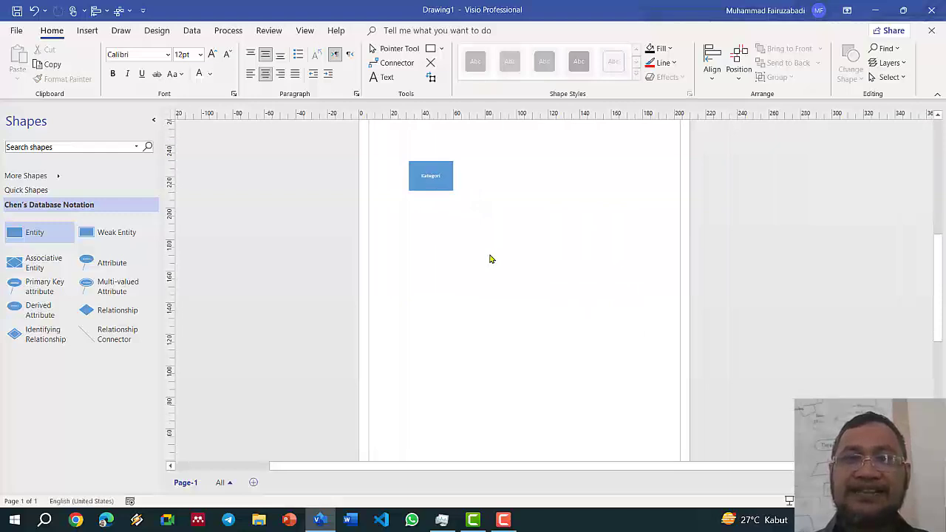
Step: Reduce the Kategori entity's height to about 13.5 mm by raising its lower edge
scroll(489, 259, "up", 1, "ctrl")
scroll(478, 222, "up", 3)
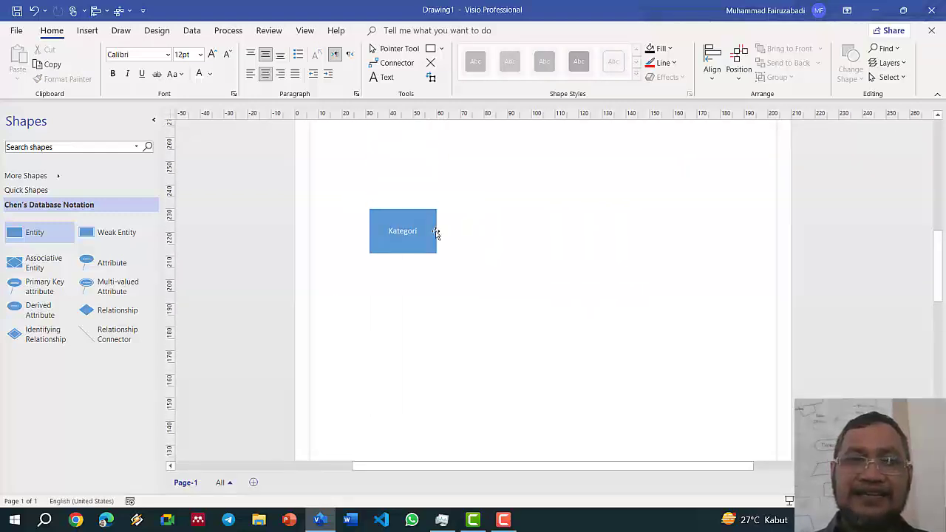
left_click(433, 235)
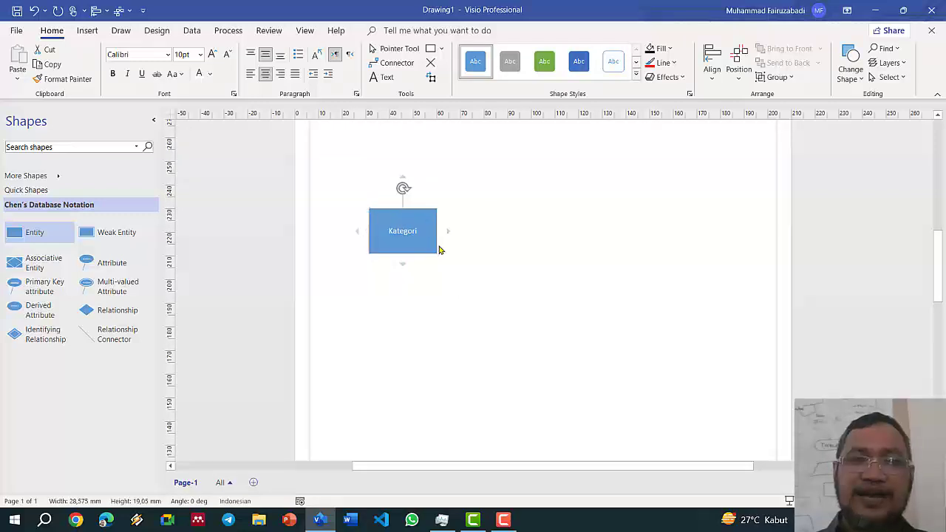
left_click_drag(402, 254, 406, 240)
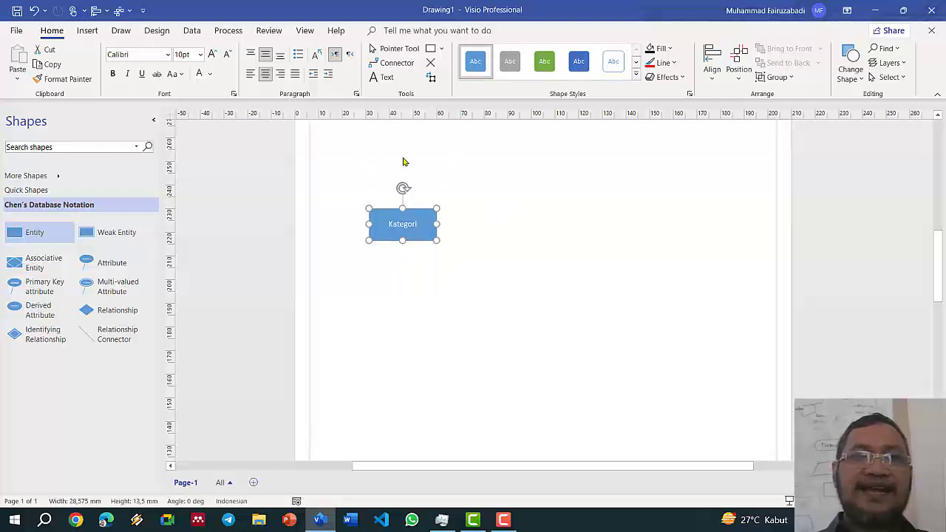
Step: Apply the Professional theme with white fills and plain black outlines to the drawing
left_click(157, 32)
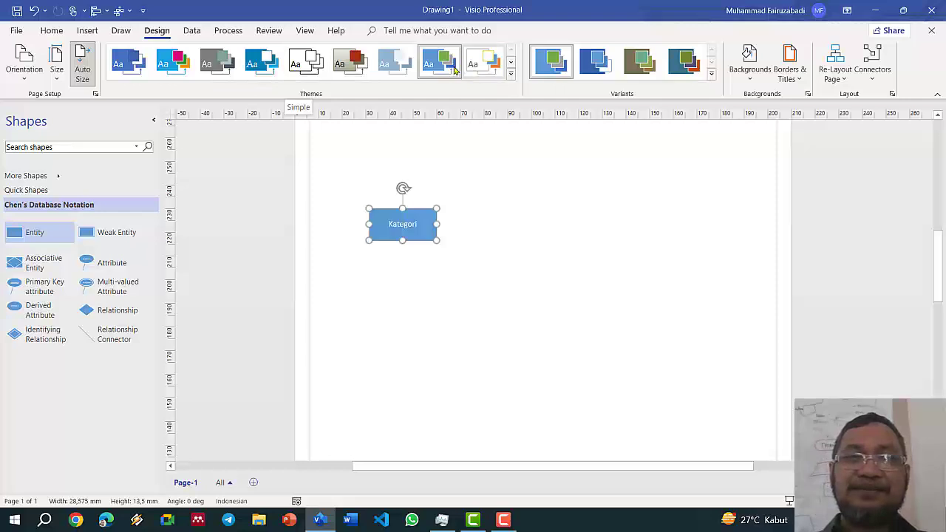
left_click(511, 74)
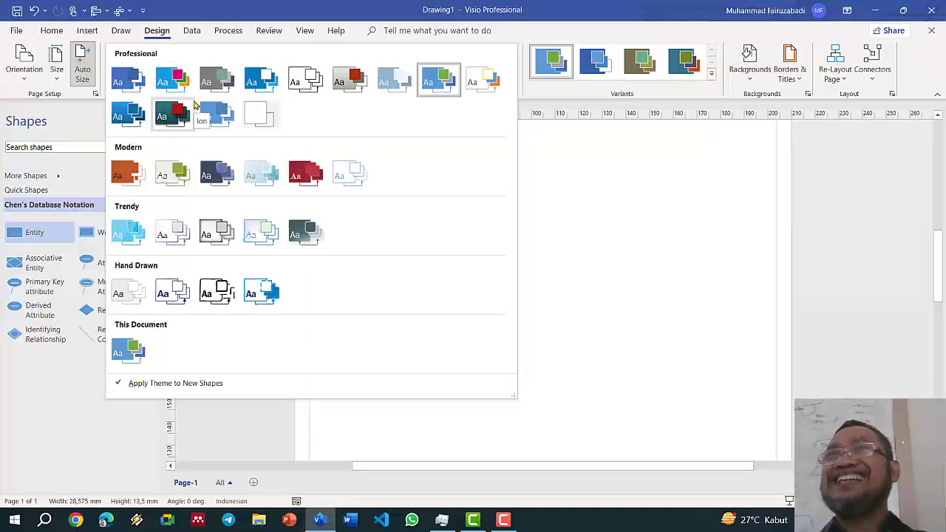
left_click(300, 93)
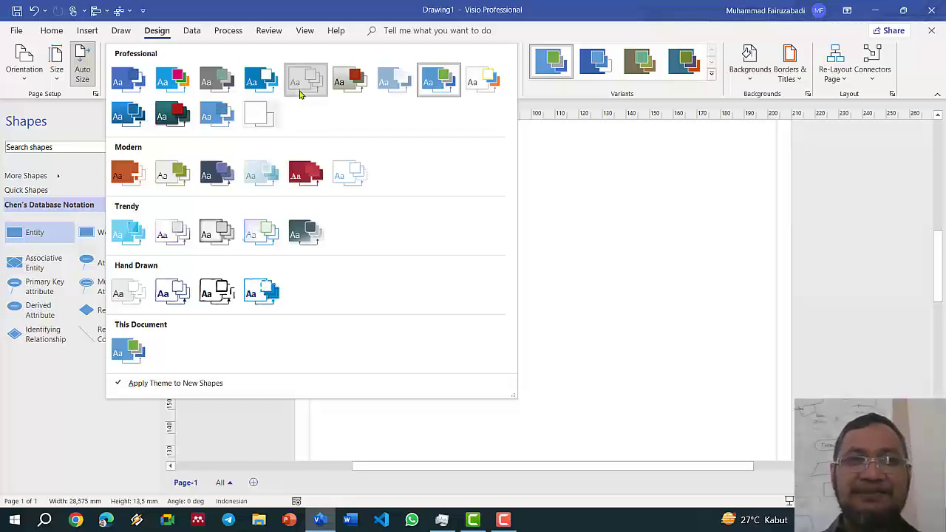
left_click(522, 179)
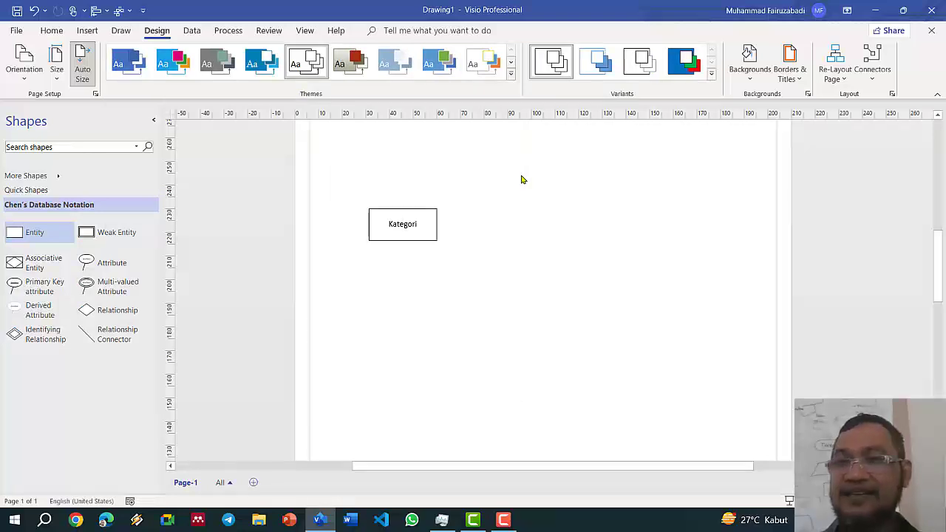
Step: Duplicate the Kategori entity to its right on the same row and label the copy "Buku"
left_click_drag(427, 233, 619, 229)
double_click(603, 227)
double_click(603, 227)
type("Buku")
left_click(683, 238)
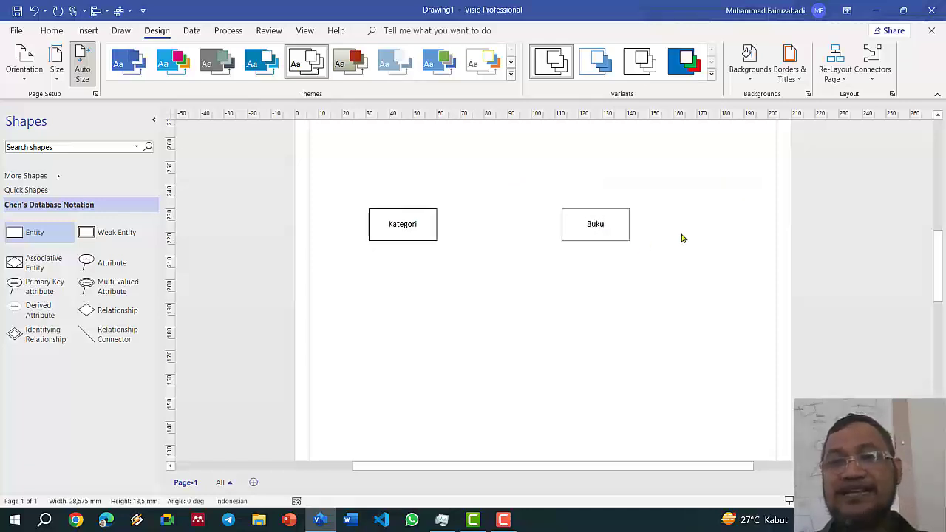
Step: Duplicate the Kategori entity directly below itself and label the copy "Siswa"
double_click(391, 227)
left_click_drag(390, 226, 390, 339)
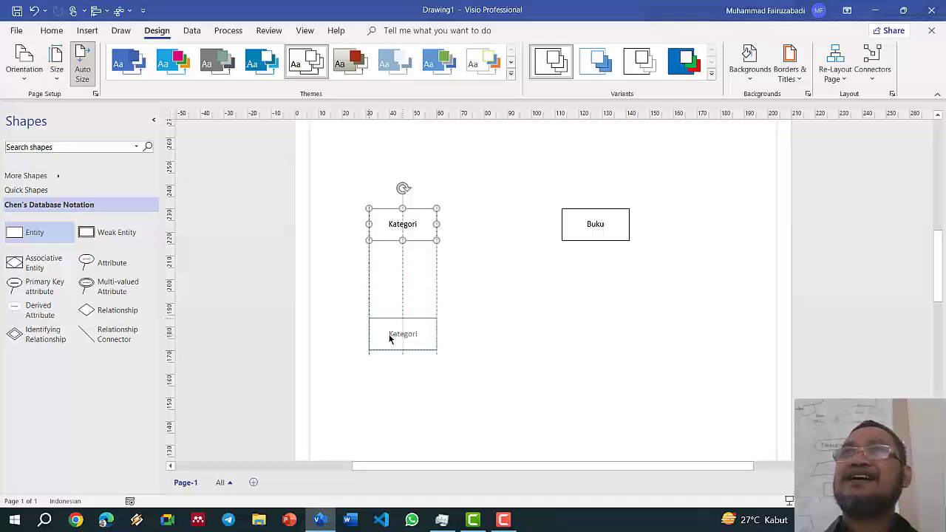
left_click_drag(390, 336, 391, 325)
left_click(511, 293)
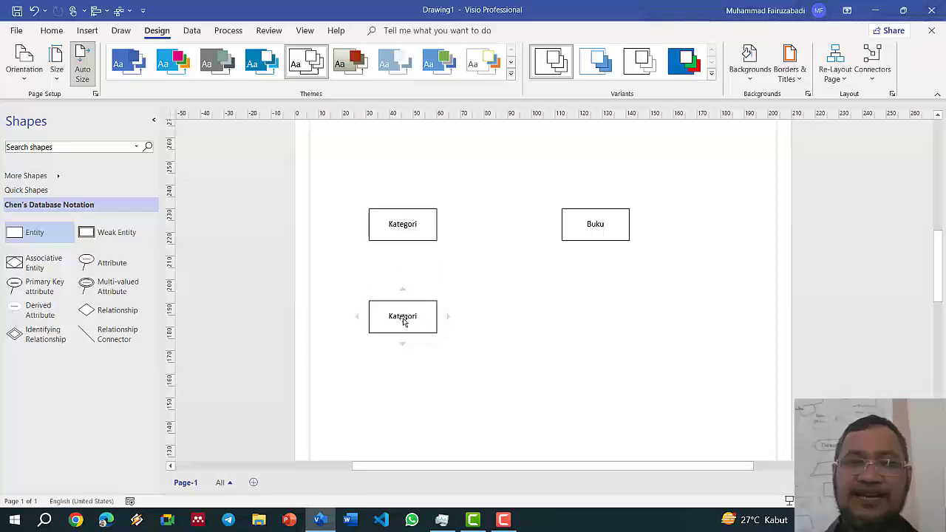
double_click(404, 322)
type("Siswa")
left_click(487, 309)
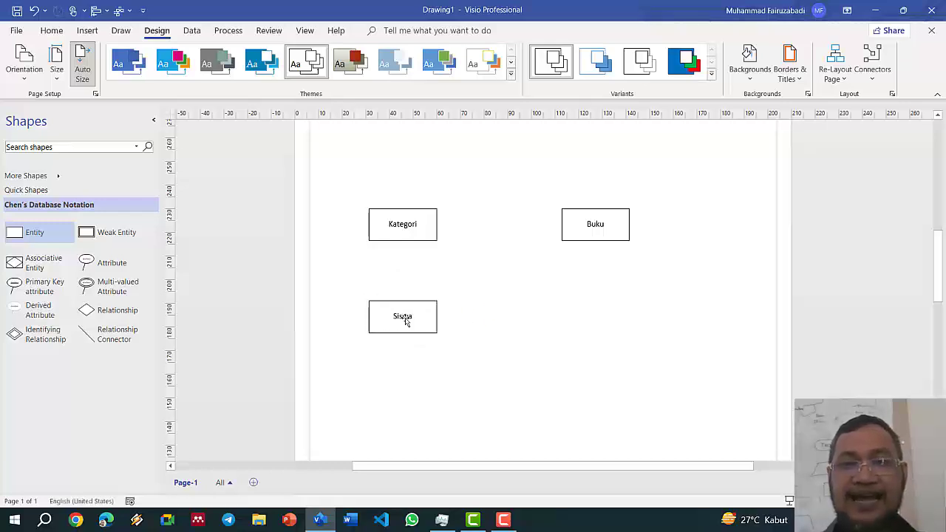
Step: Duplicate the Siswa entity directly below itself and label the copy "Staf"
left_click_drag(405, 321, 412, 392)
double_click(412, 392)
type("Staf")
left_click(493, 344)
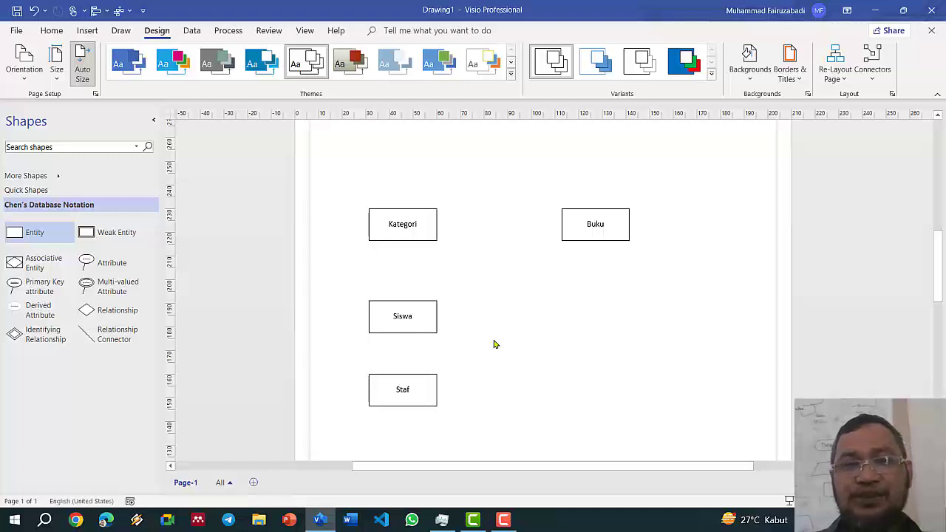
left_click(421, 326)
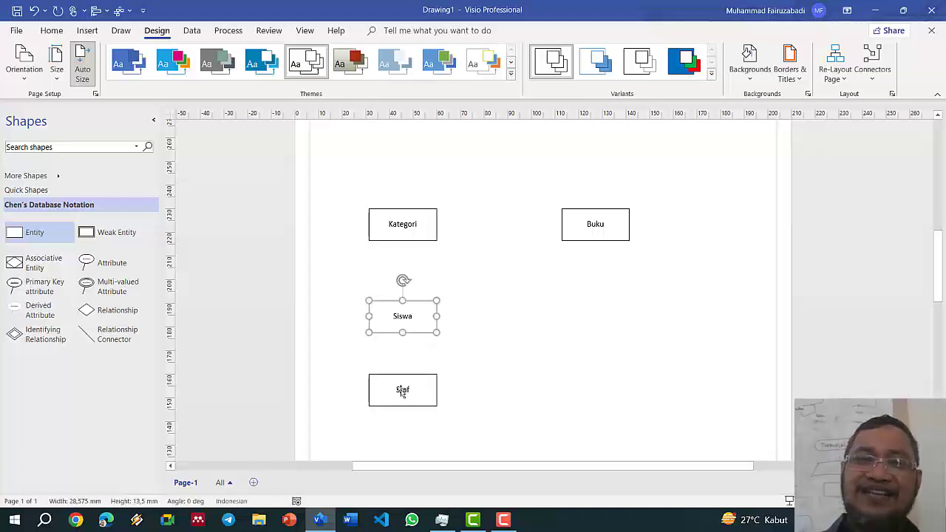
left_click(402, 394)
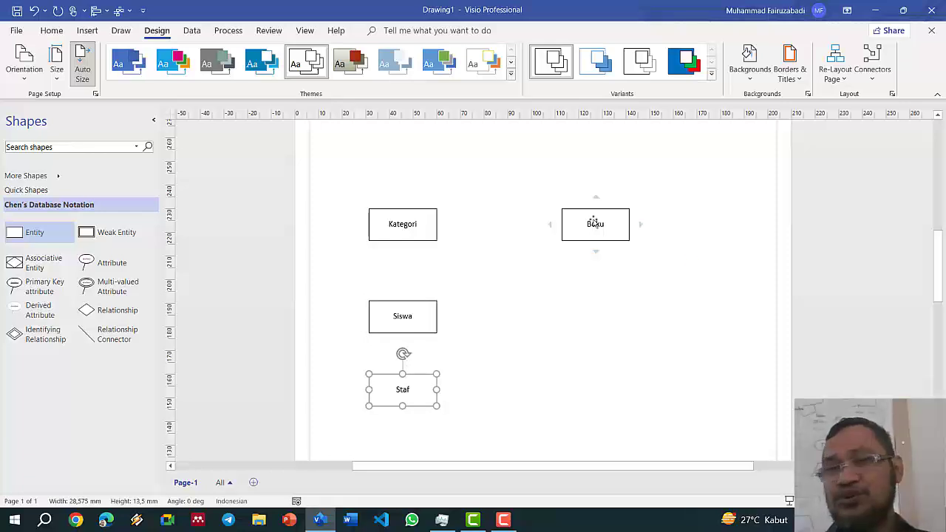
left_click(527, 286)
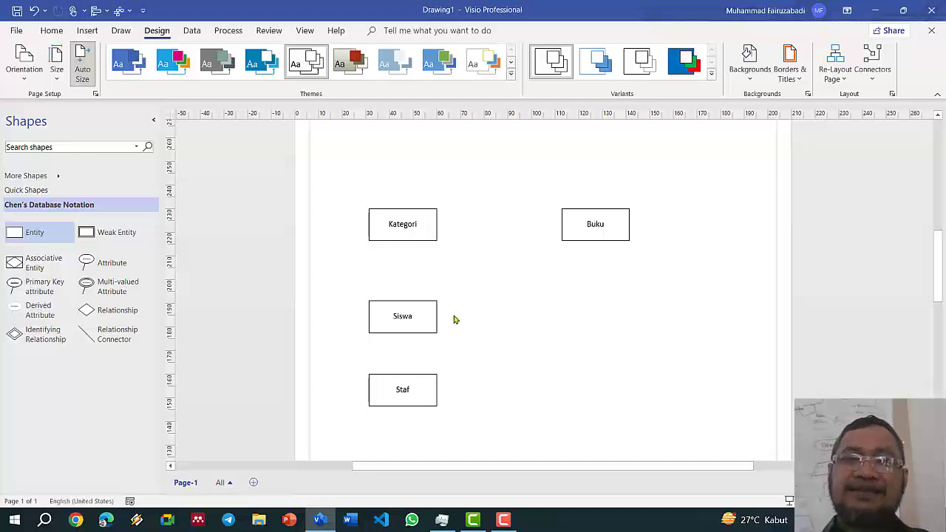
Step: Duplicate the Siswa entity to its right, aligned beneath Buku, and label the copy "Sirkulasi"
left_click_drag(403, 316, 599, 320)
key("Escape")
double_click(600, 323)
type("Sirkulasi")
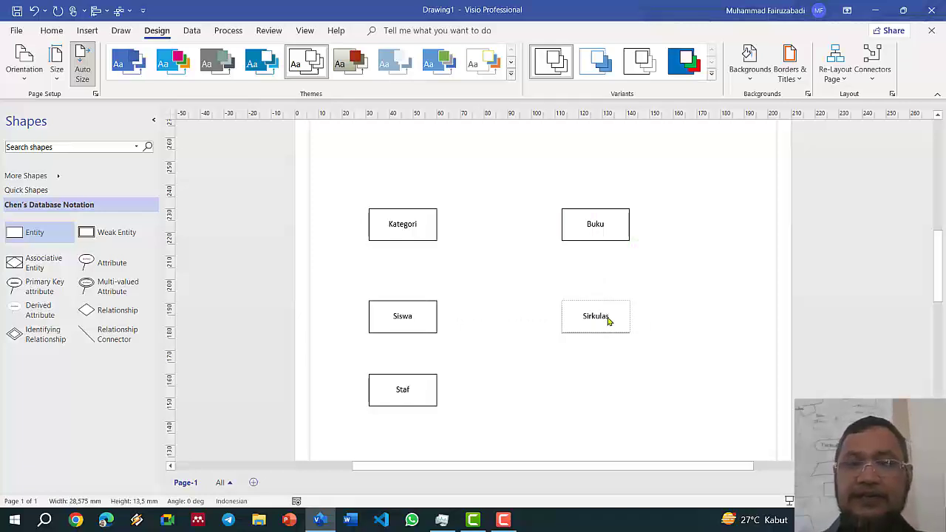
left_click(542, 161)
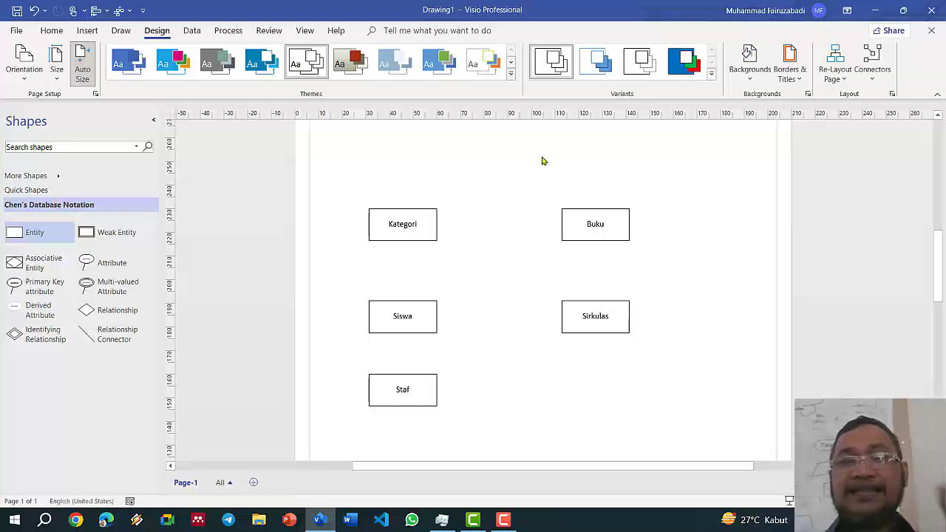
double_click(594, 316)
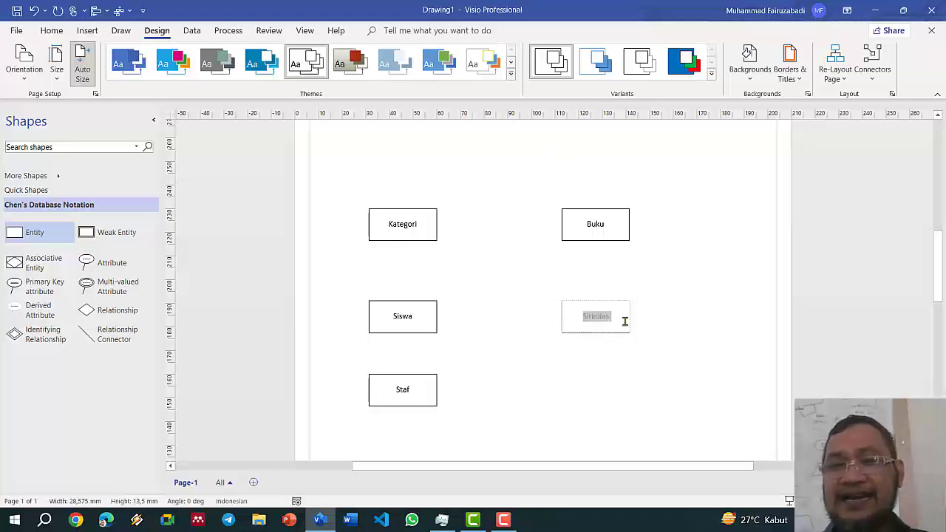
left_click(611, 317)
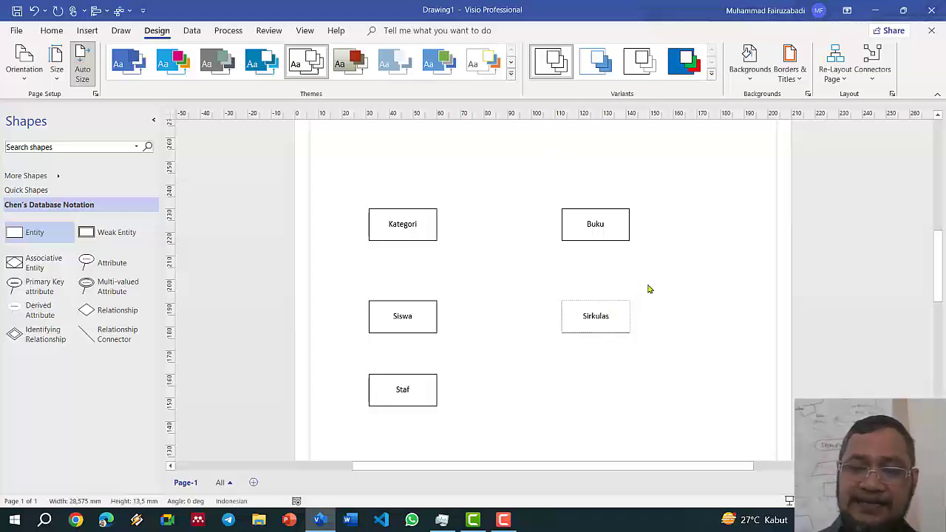
type("i")
left_click(460, 239)
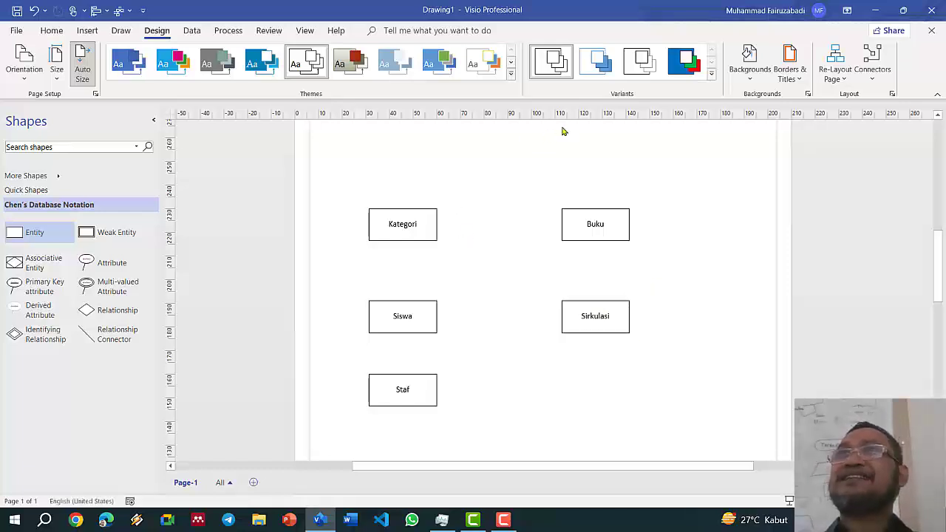
left_click(403, 231)
left_click(587, 231)
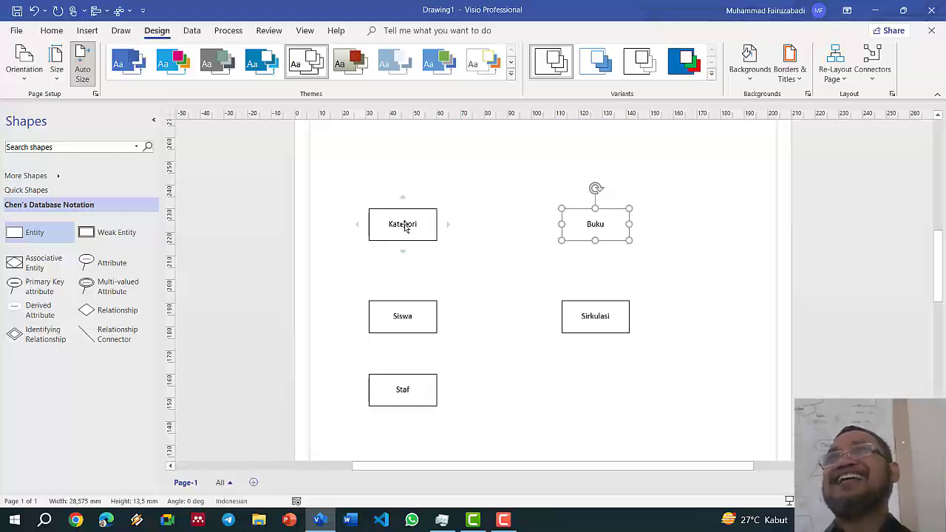
left_click(499, 193)
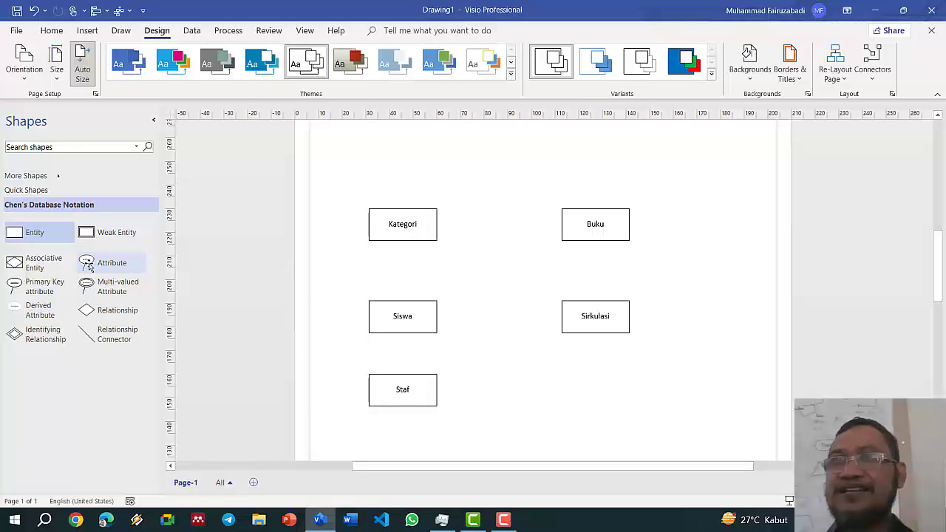
Step: Add a plain attribute above Kategori and a primary key attribute at its upper left, both connected to the entity
left_click_drag(93, 271, 414, 161)
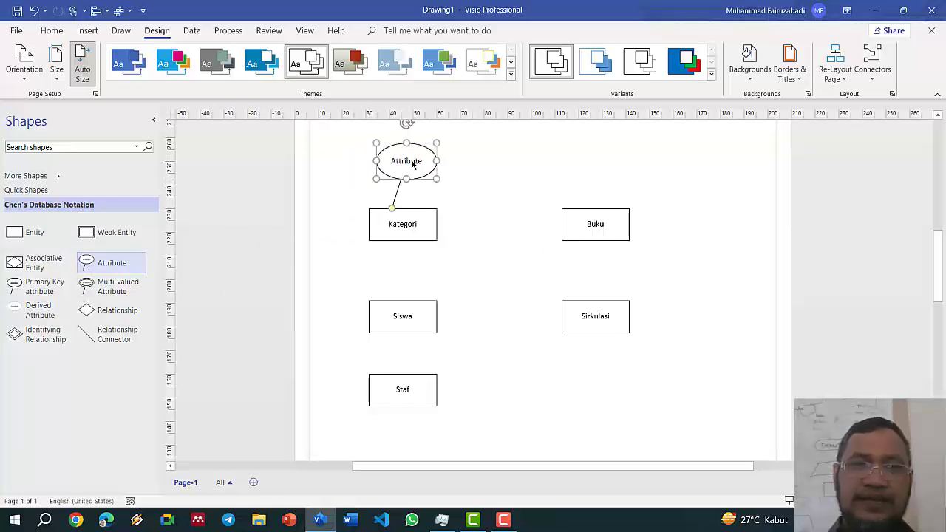
left_click(463, 184)
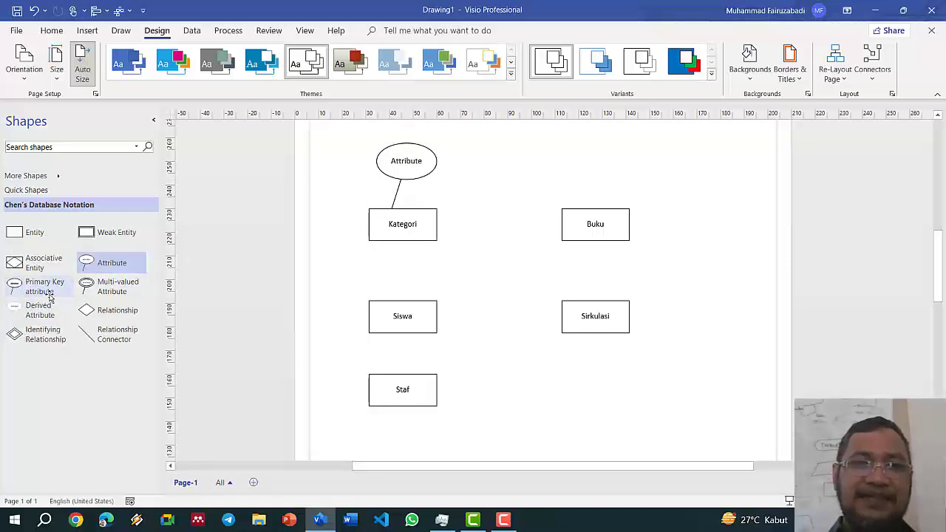
left_click_drag(43, 296, 343, 202)
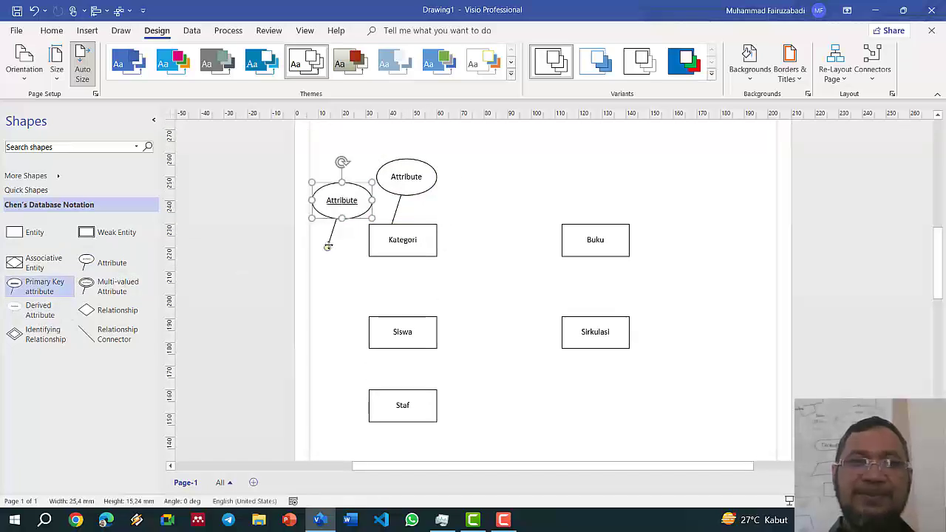
left_click_drag(331, 247, 369, 238)
left_click_drag(361, 204, 349, 193)
left_click_drag(358, 225, 373, 231)
left_click(502, 203)
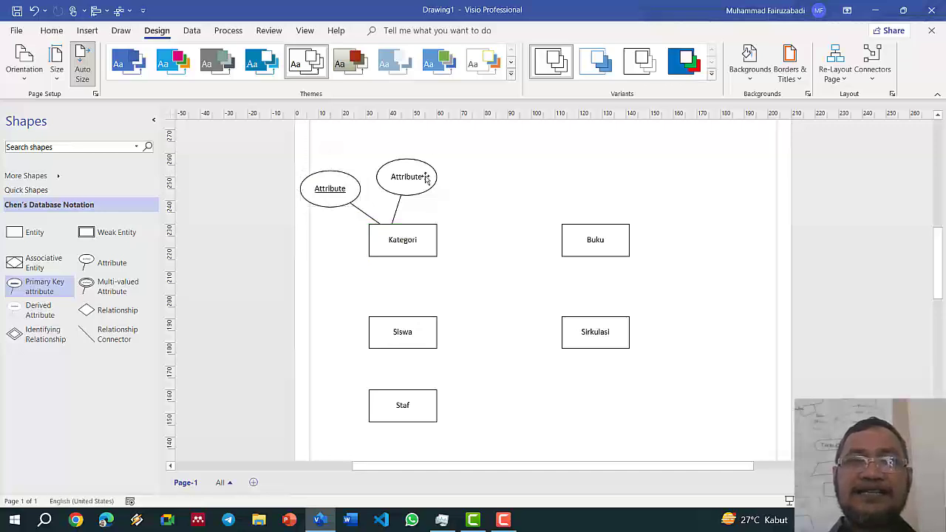
left_click(426, 179)
right_click(425, 179)
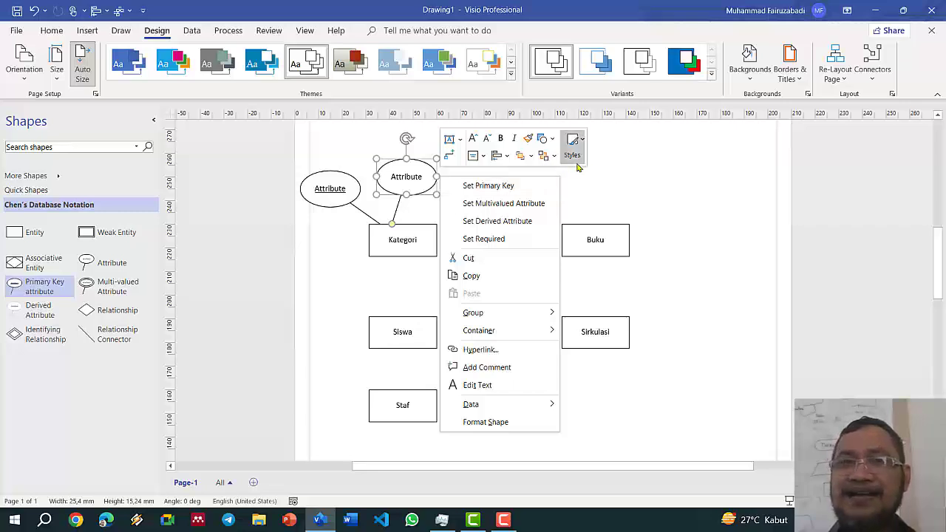
key("Escape")
right_click(411, 171)
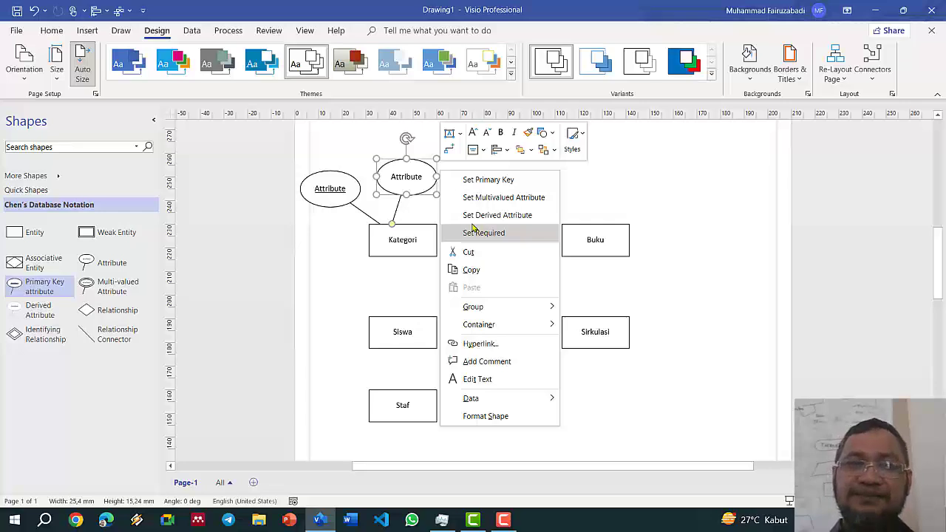
left_click(380, 132)
Step: Label Kategori's primary key attribute "id_kategori", with a lowercase first letter
double_click(326, 194)
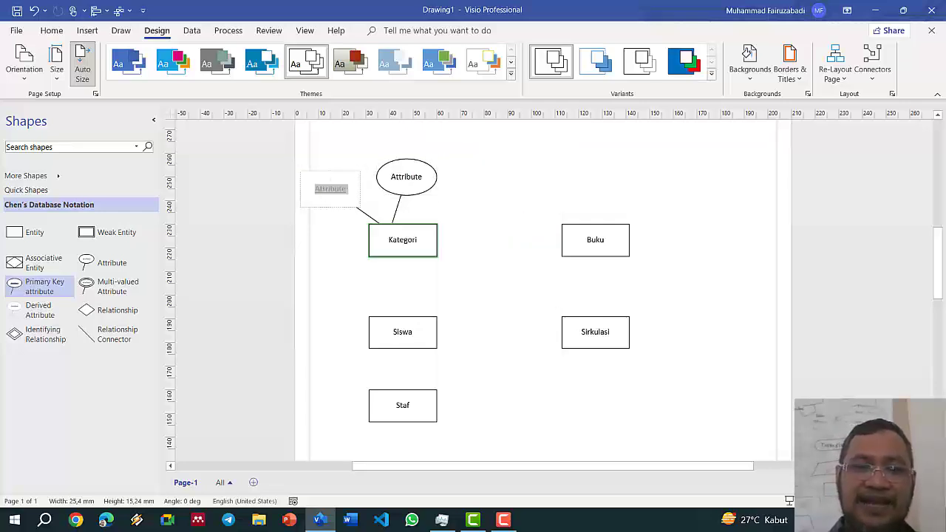
type("Id")
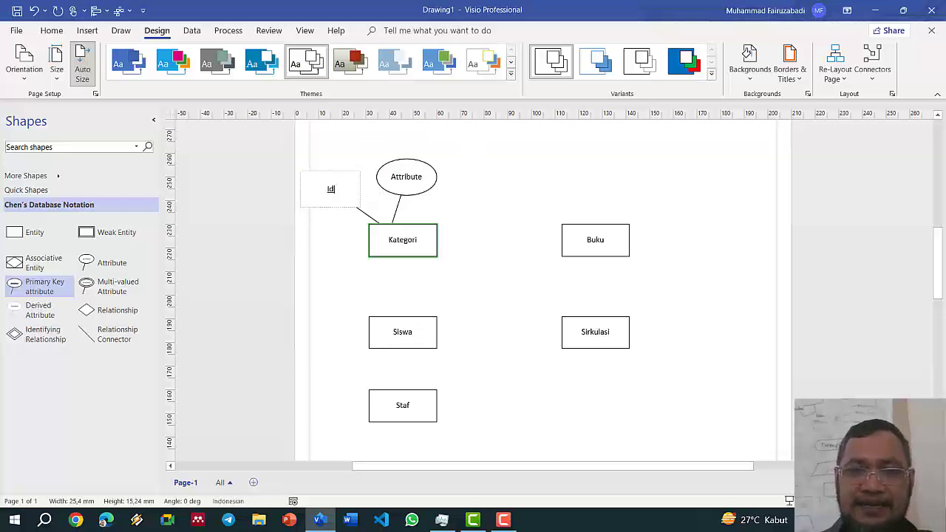
type("_ka")
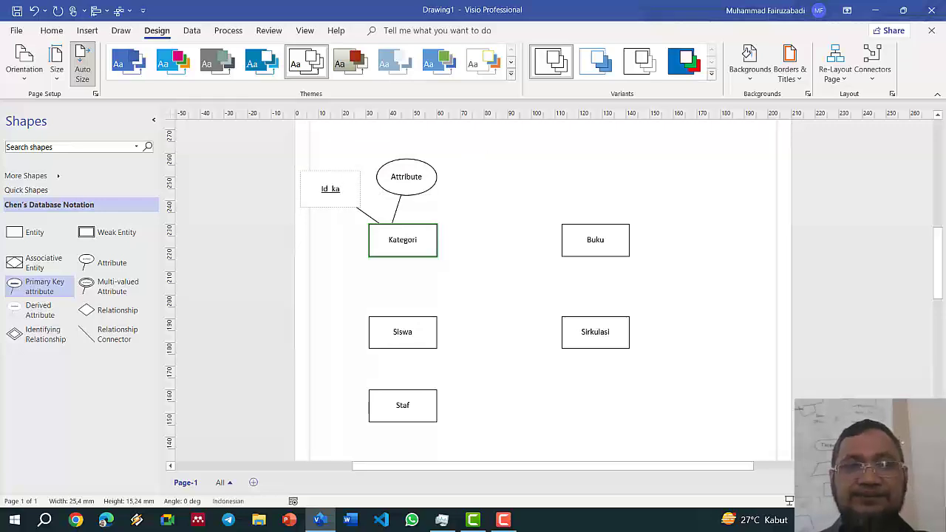
type("tegori")
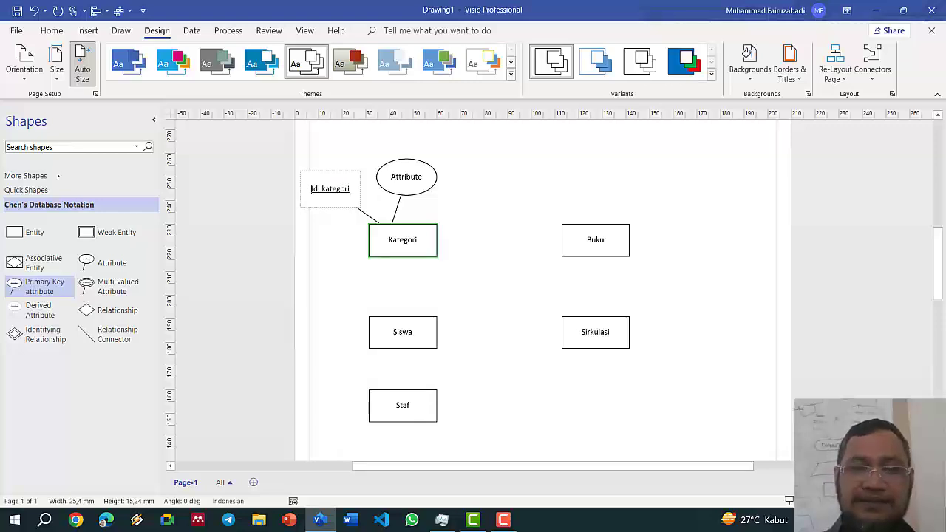
key("shift+Right")
left_click(494, 237)
left_click(345, 198)
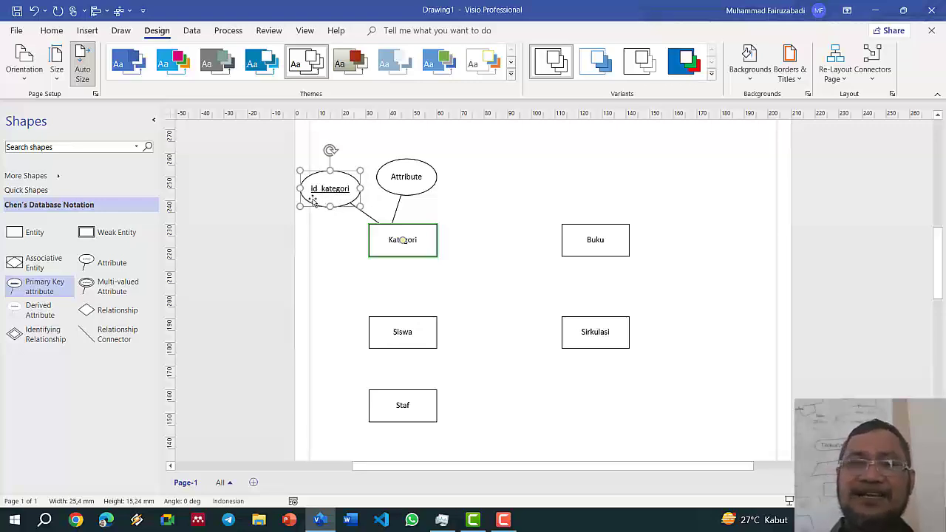
Step: Set the plain attribute above Kategori as a primary key, and clear that setting again
left_click(413, 186)
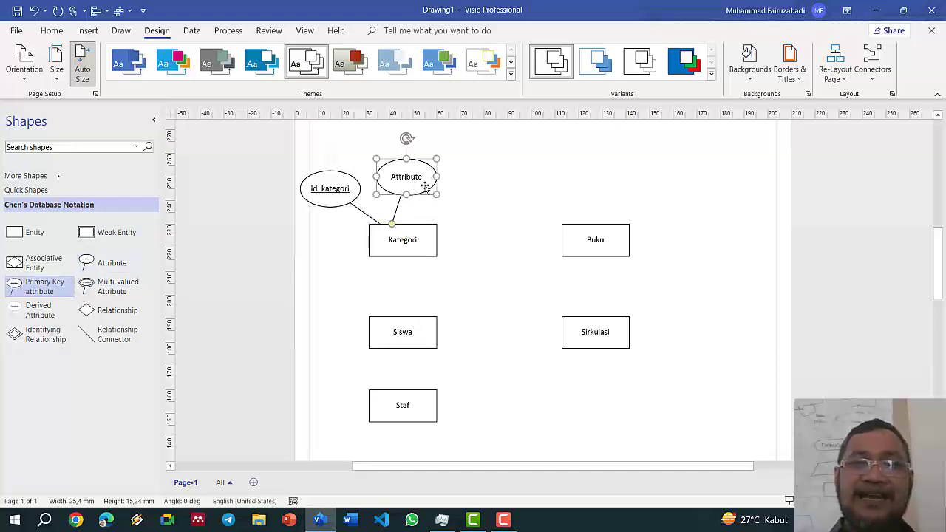
right_click(425, 188)
left_click(472, 194)
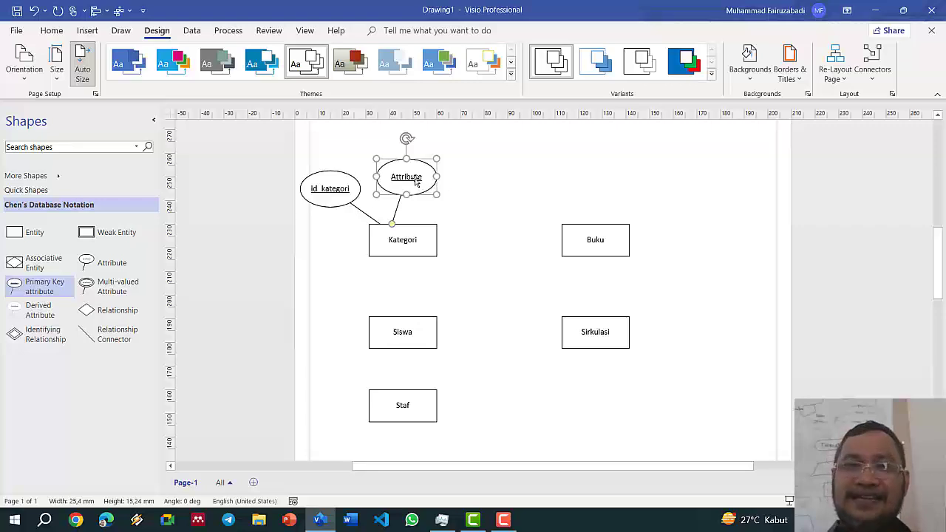
right_click(415, 183)
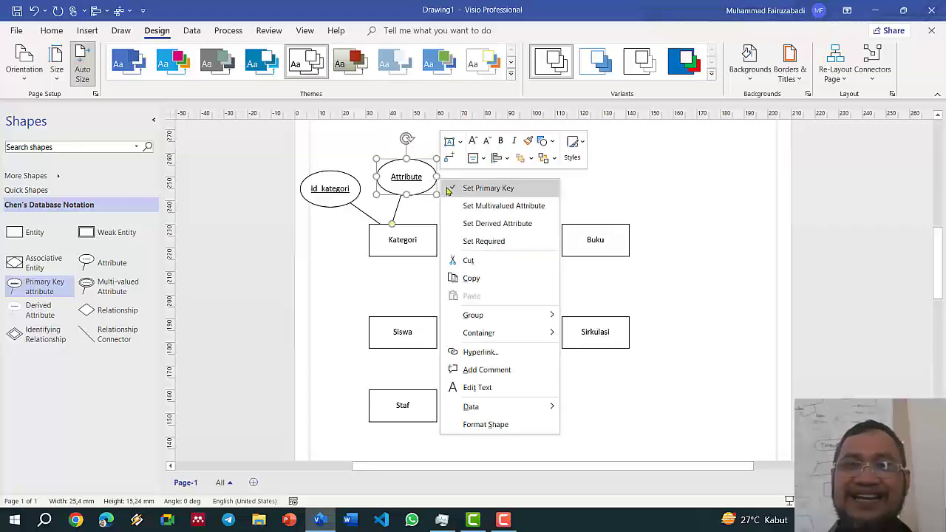
left_click(446, 192)
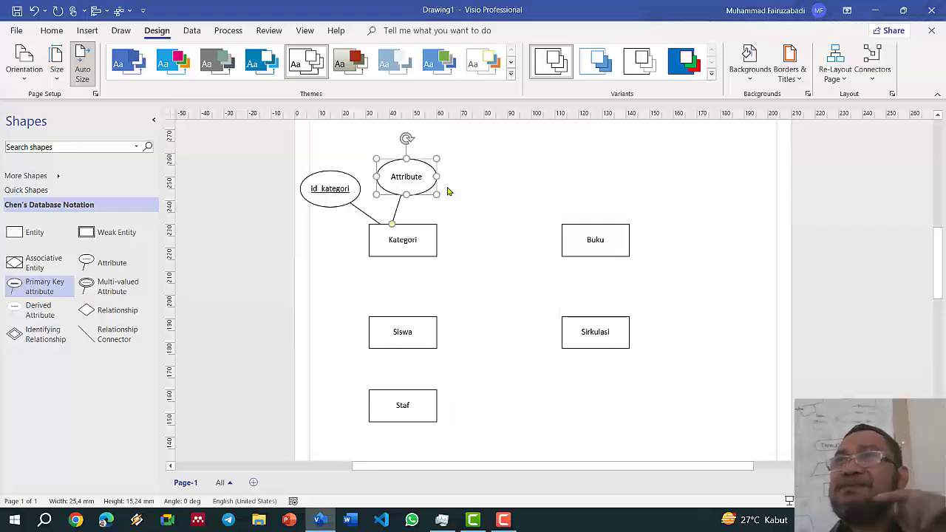
Step: Label the plain attribute above Kategori "nama_kategori"
double_click(406, 182)
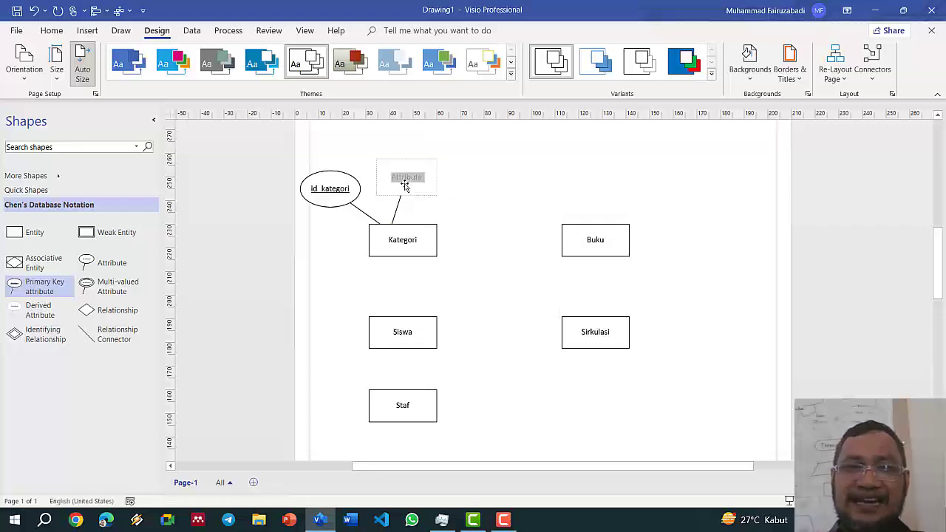
type("nama_kategoir")
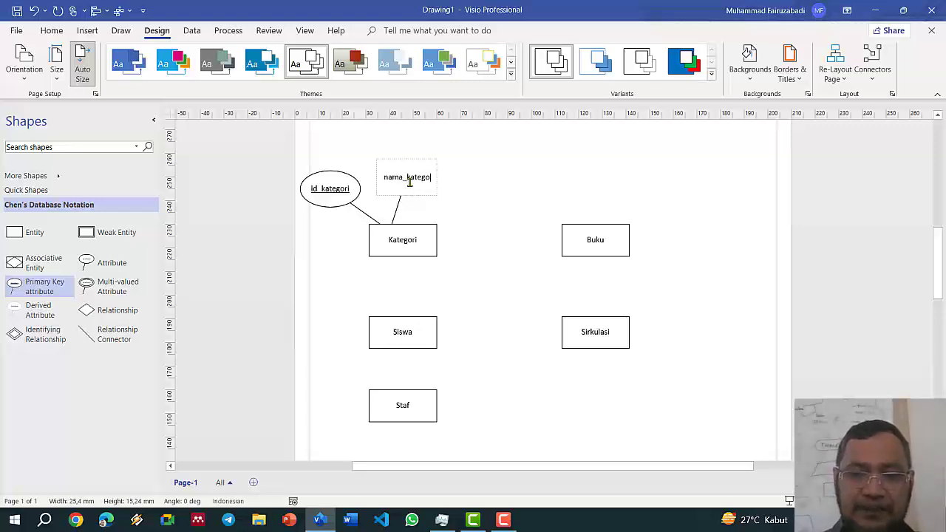
key("BackSpace")
key("BackSpace")
type("ri")
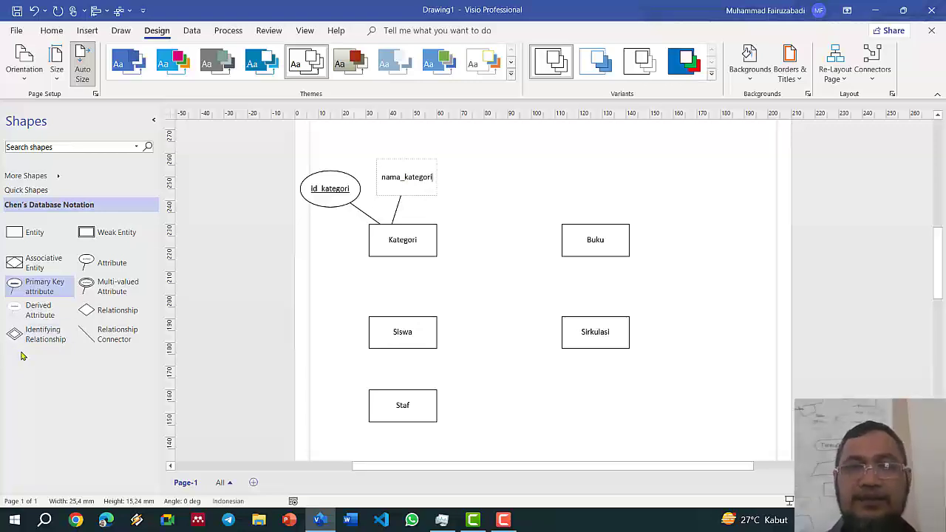
left_click(478, 254)
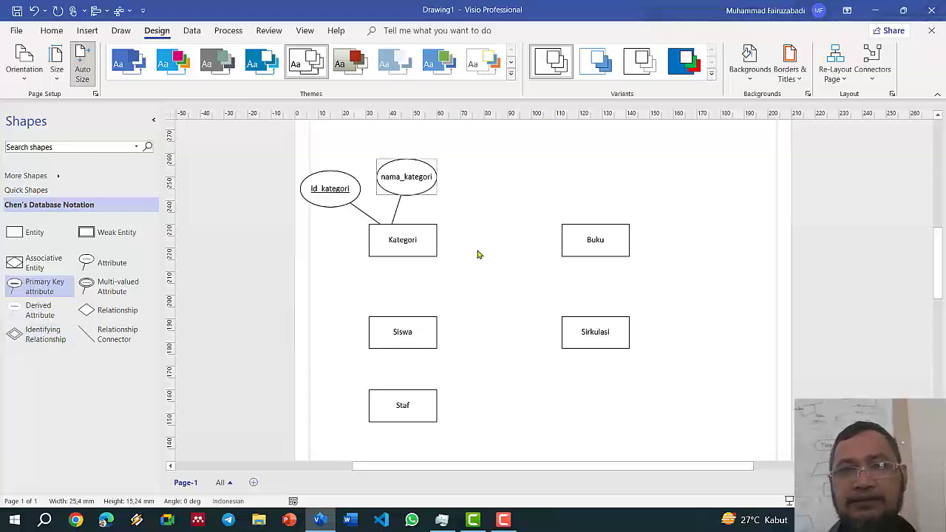
Step: Add a primary key attribute at the upper left of Buku, connected to the entity, and label it "kode_buku"
left_click(593, 237)
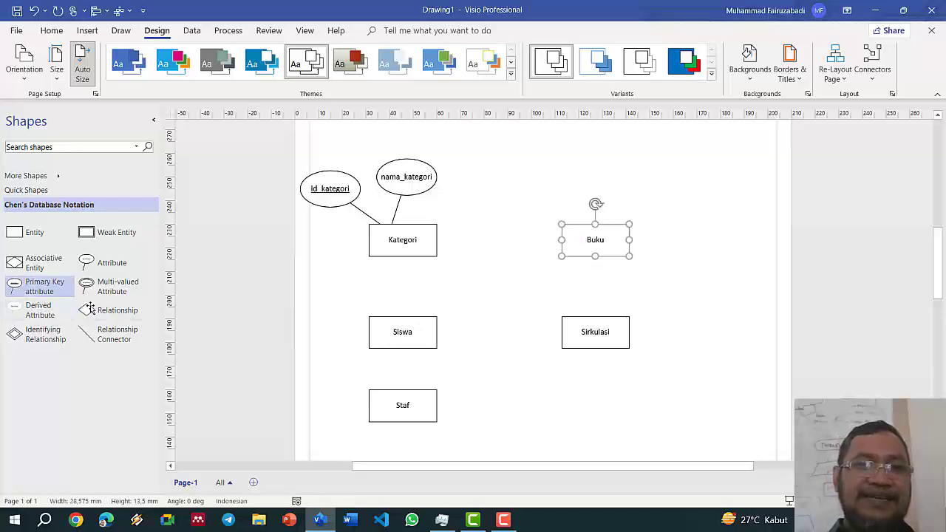
left_click_drag(48, 290, 594, 224)
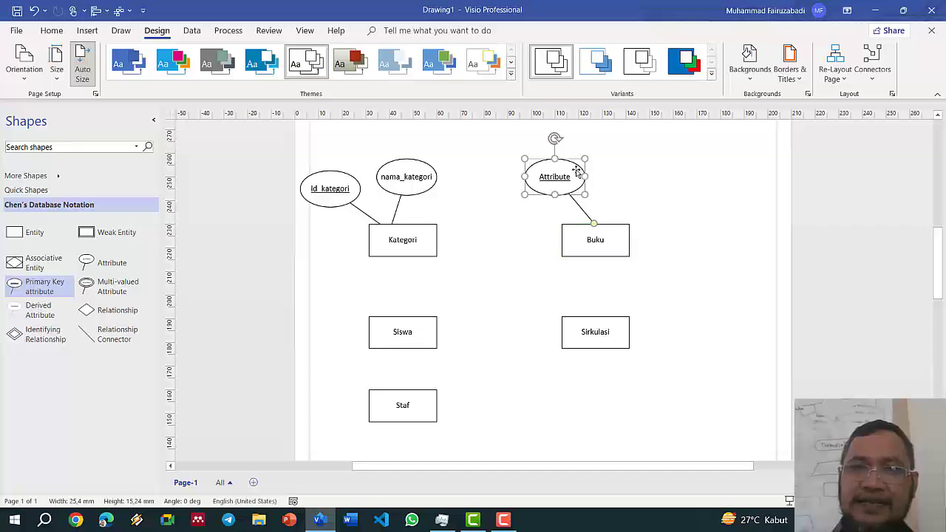
left_click_drag(565, 188, 542, 188)
double_click(535, 180)
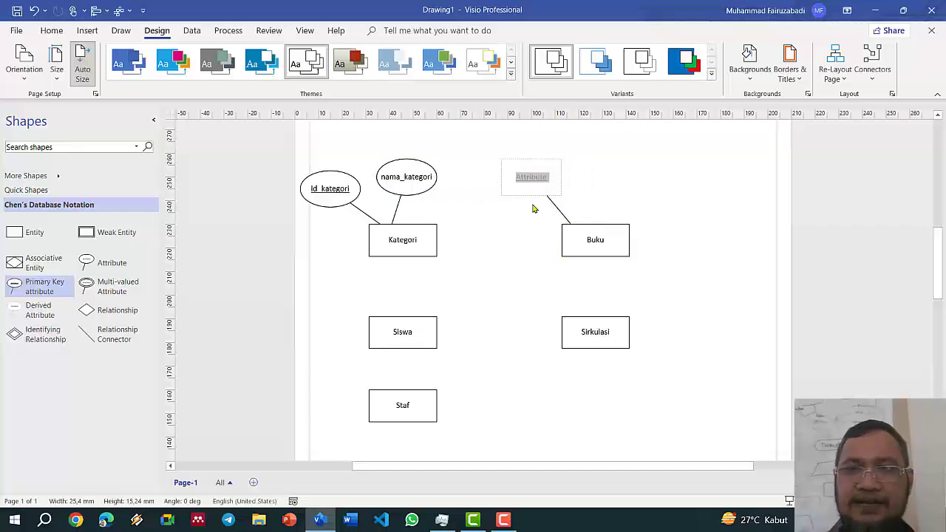
type("kod")
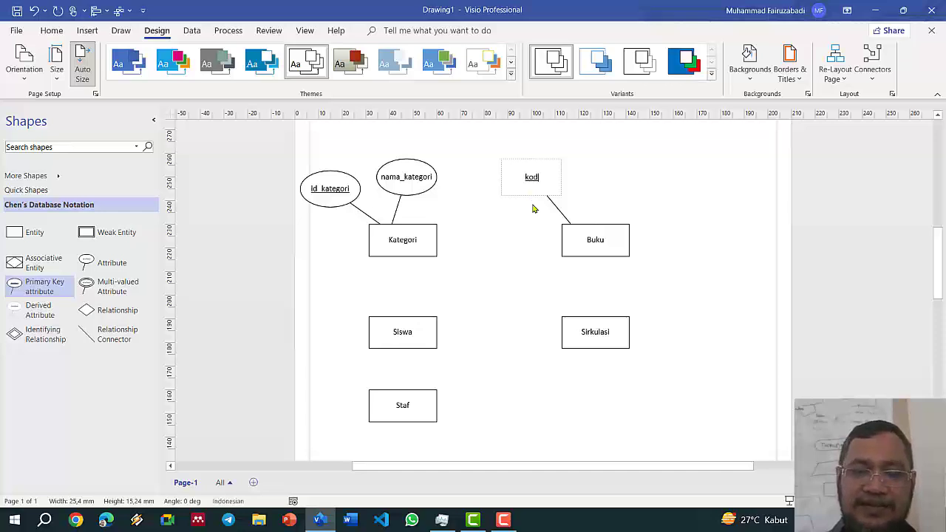
type("e_buku")
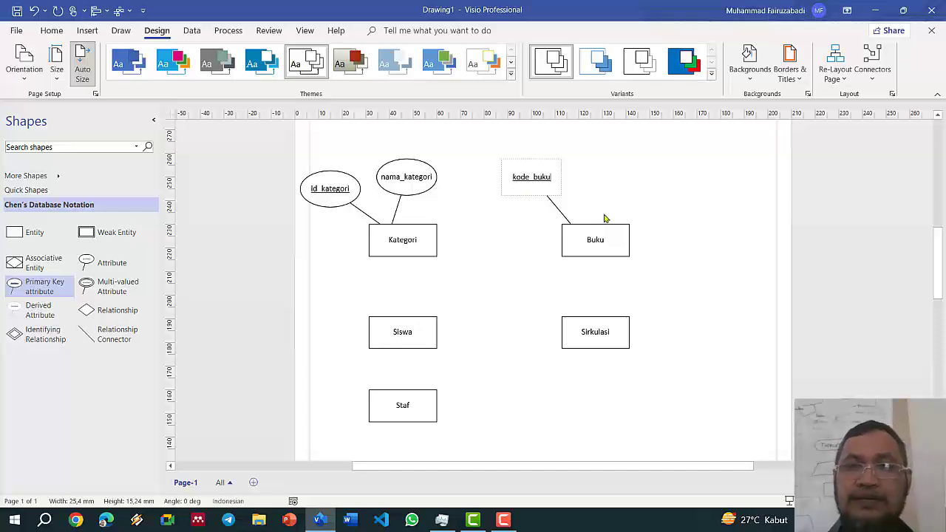
left_click(656, 152)
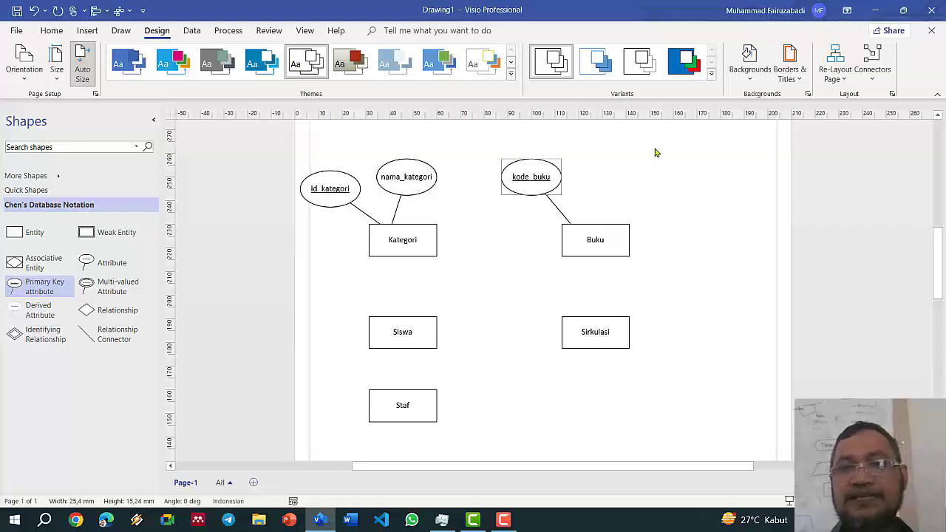
left_click(518, 182)
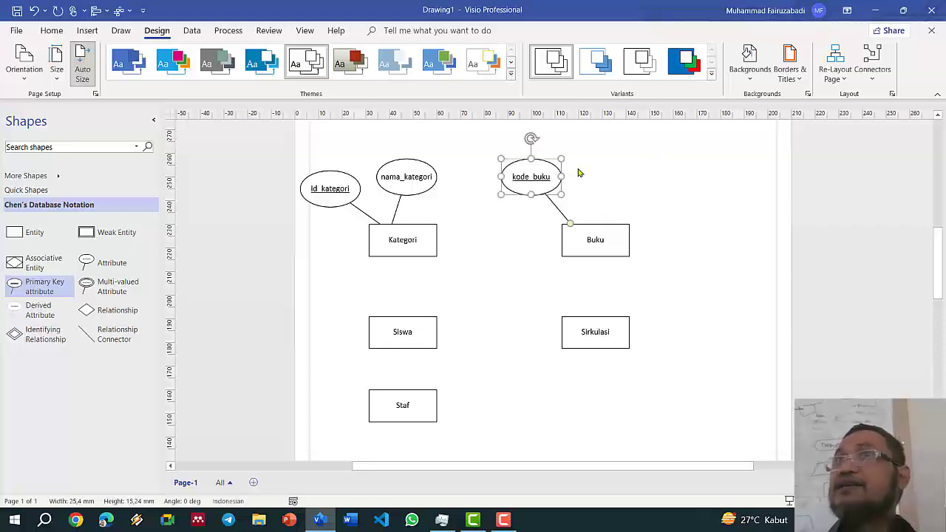
left_click(605, 190)
Step: Duplicate the nama_kategori attribute above Buku, beside kode_buku and connected to the entity, and label the copy "judul_buku"
left_click(407, 188)
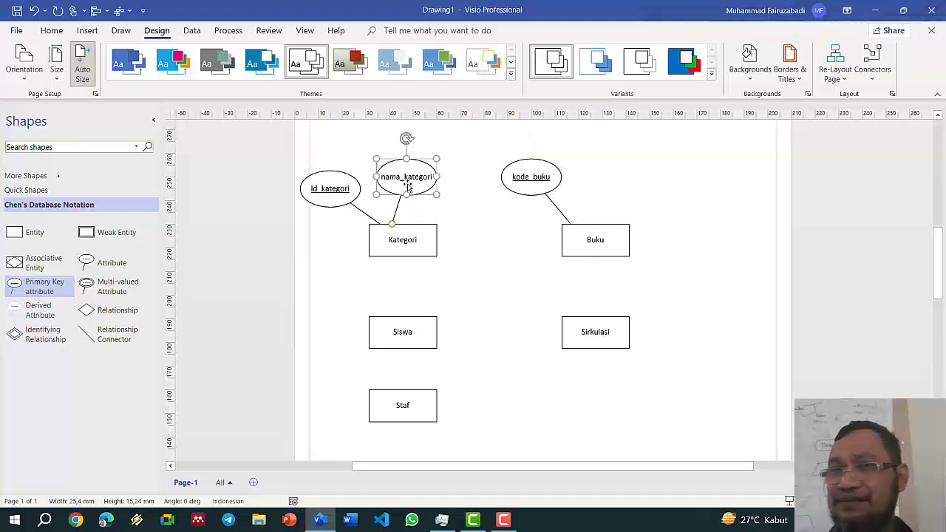
left_click_drag(407, 187, 612, 182)
left_click(705, 189)
left_click(608, 178)
double_click(607, 179)
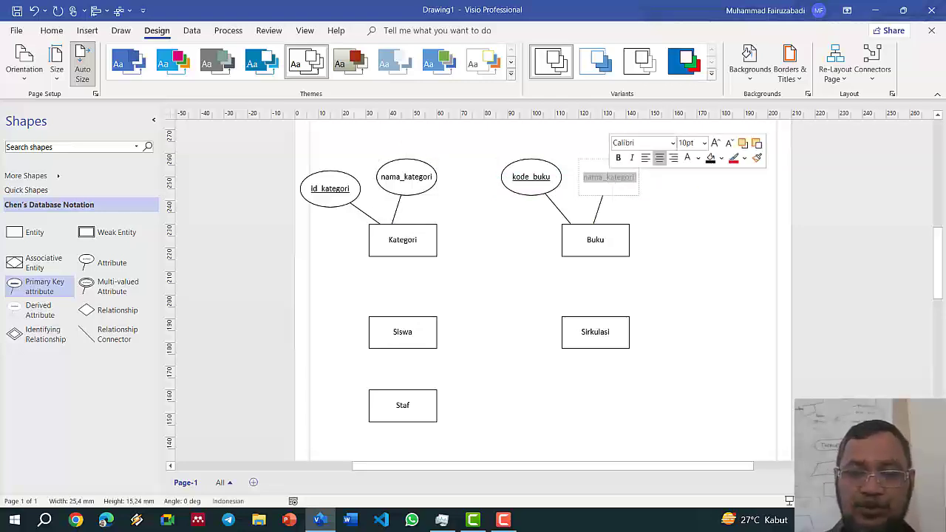
type("judul_")
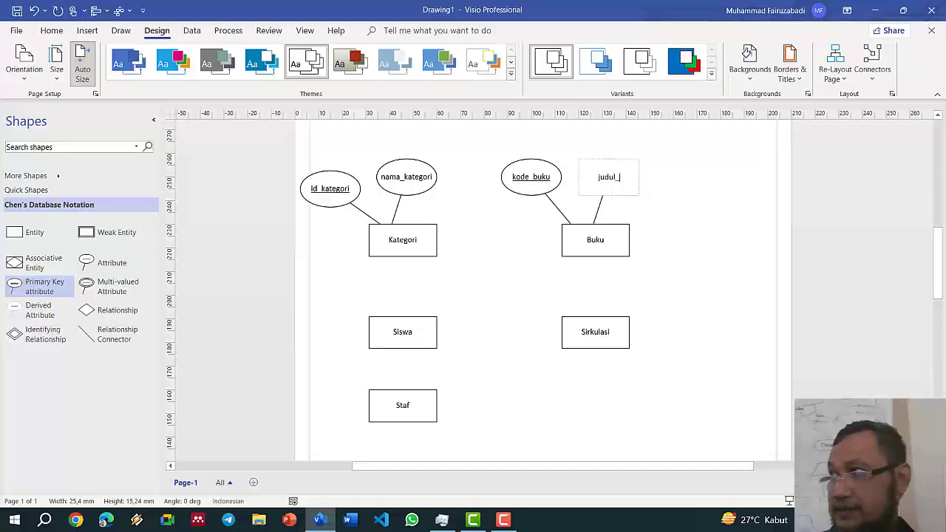
type("buku")
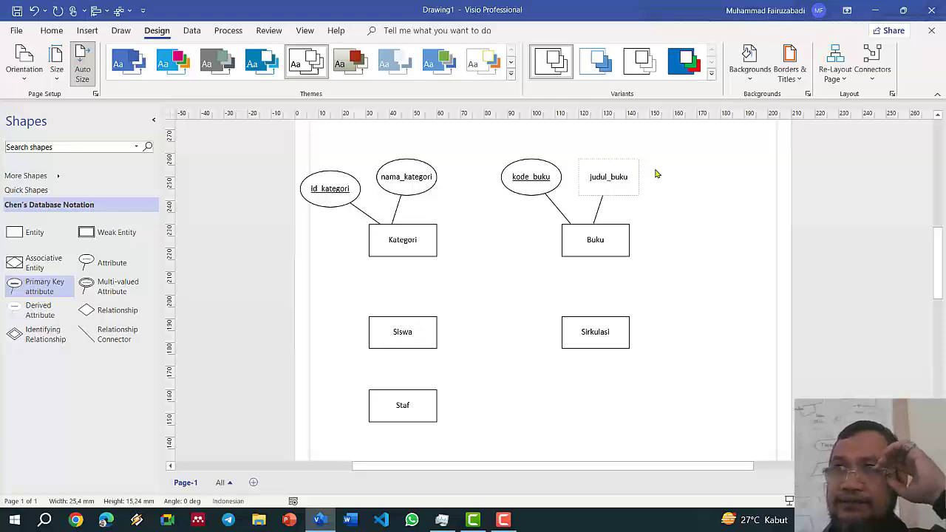
left_click(703, 195)
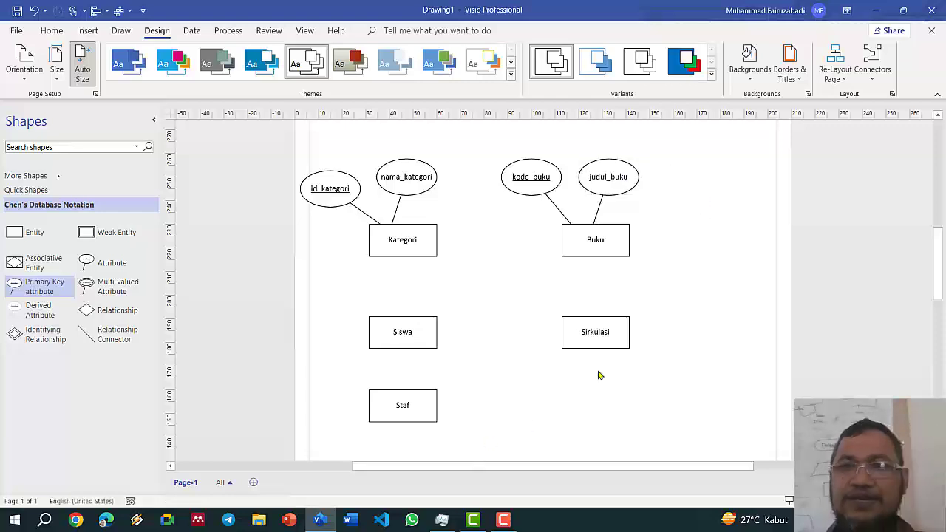
Step: Duplicate the judul_buku attribute at the upper right of Buku, connected to the entity, and label the copy "pengarang"
left_click(611, 187)
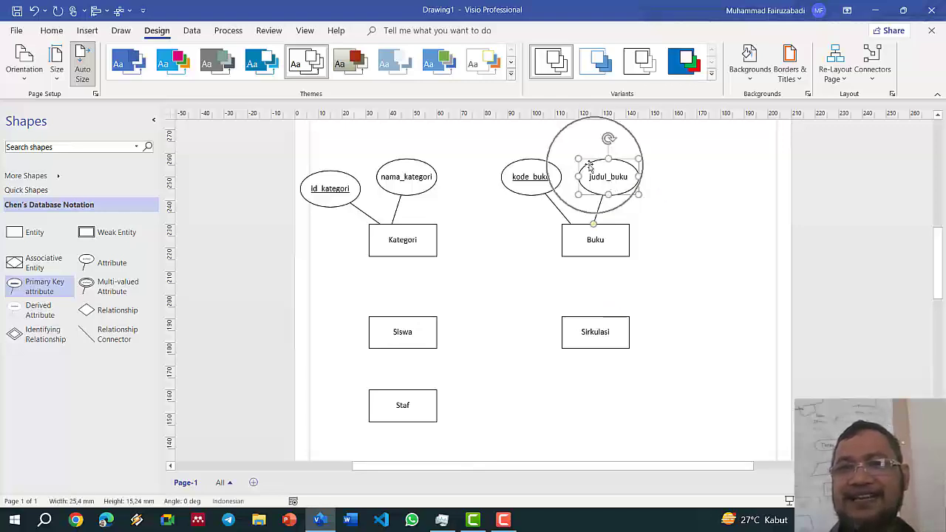
left_click_drag(615, 186, 672, 196)
left_click(694, 176)
double_click(674, 196)
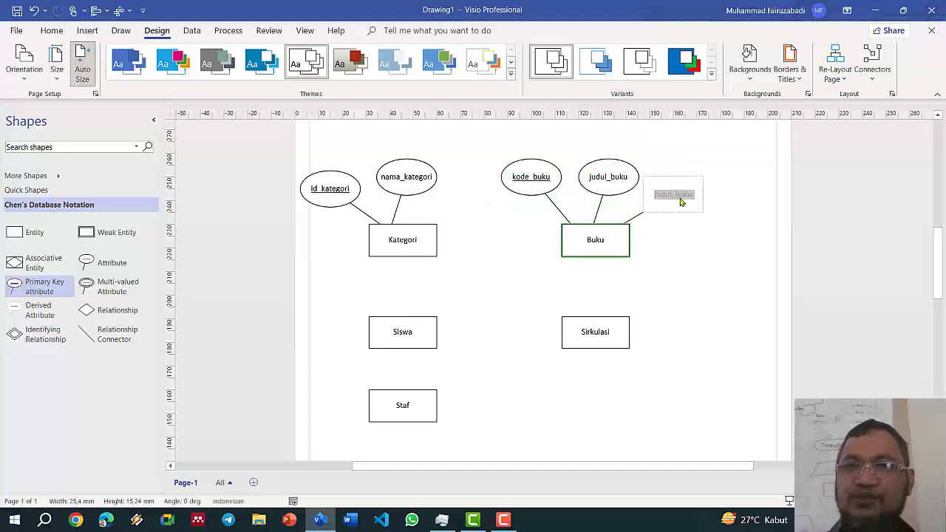
type("Pen")
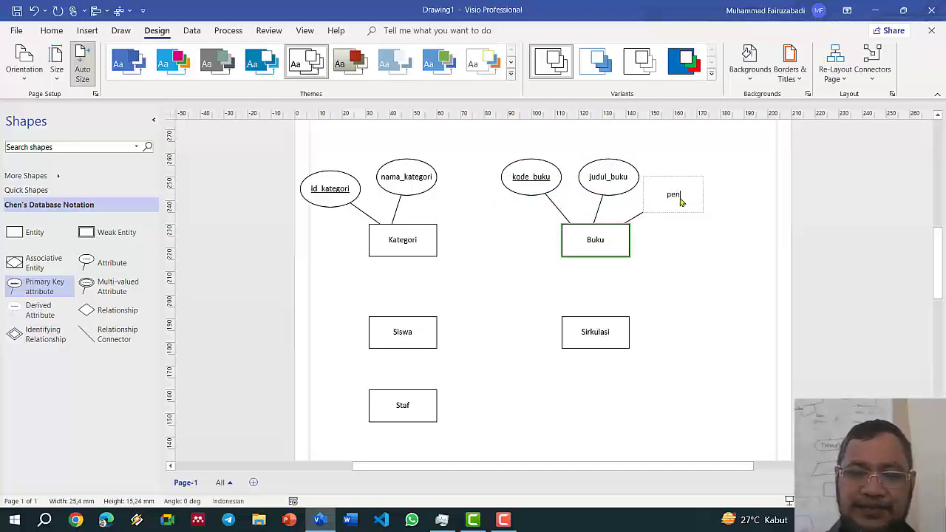
type("garang")
left_click(700, 256)
Step: Duplicate the pengarang attribute to the right of Buku, connected to the entity, and label the copy "Penerbit"
left_click_drag(673, 195, 701, 254)
left_click_drag(618, 299, 630, 248)
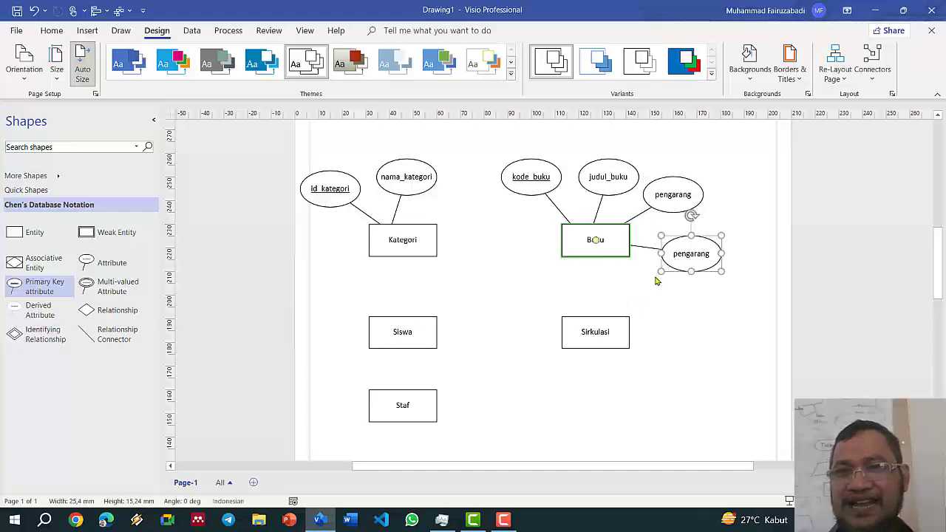
double_click(698, 254)
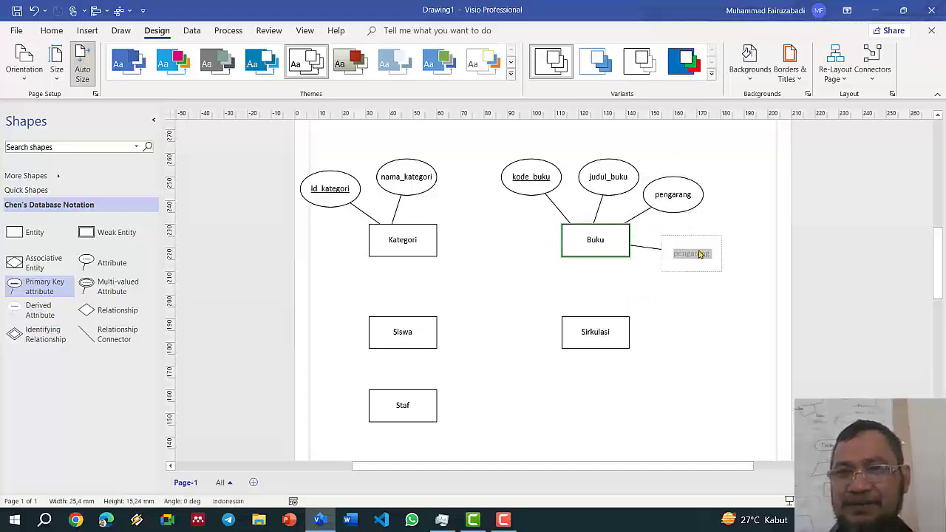
type("Pe")
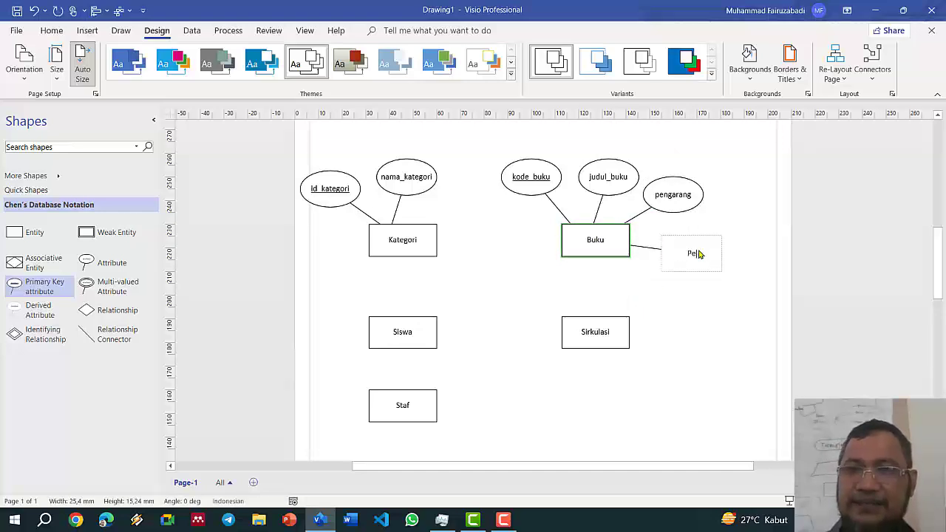
type("nerbit")
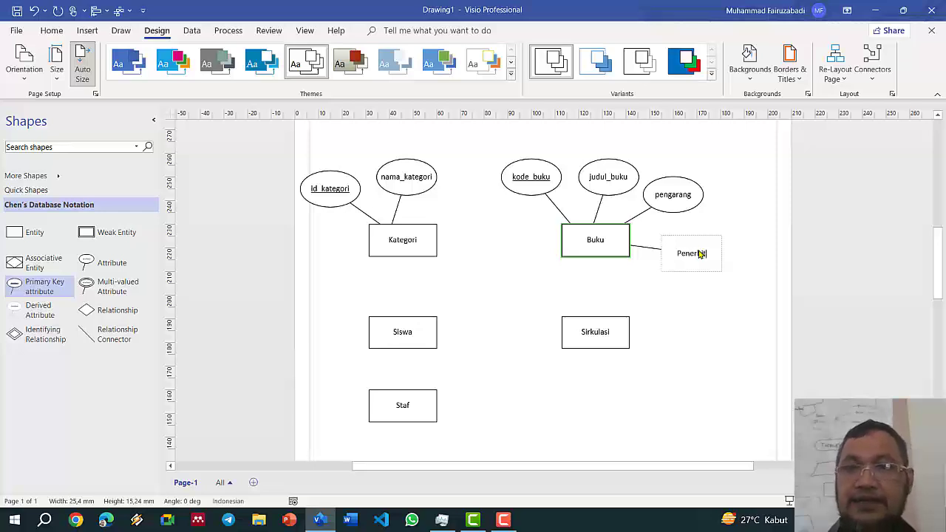
left_click(727, 222)
Step: Duplicate the Penerbit attribute at the lower right of Buku, connected to the entity, and label the copy "tahun"
left_click_drag(690, 256, 697, 284)
left_click_drag(593, 283, 594, 239)
double_click(706, 287)
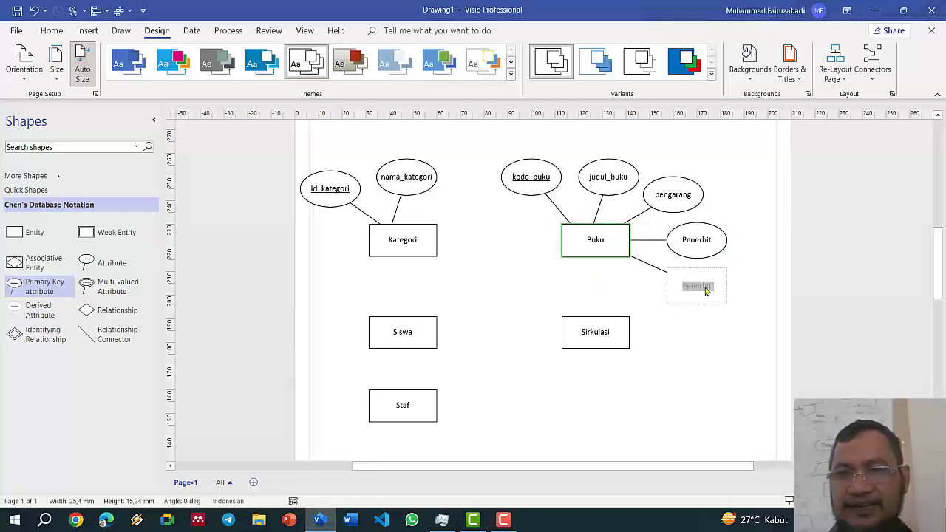
type("Ta")
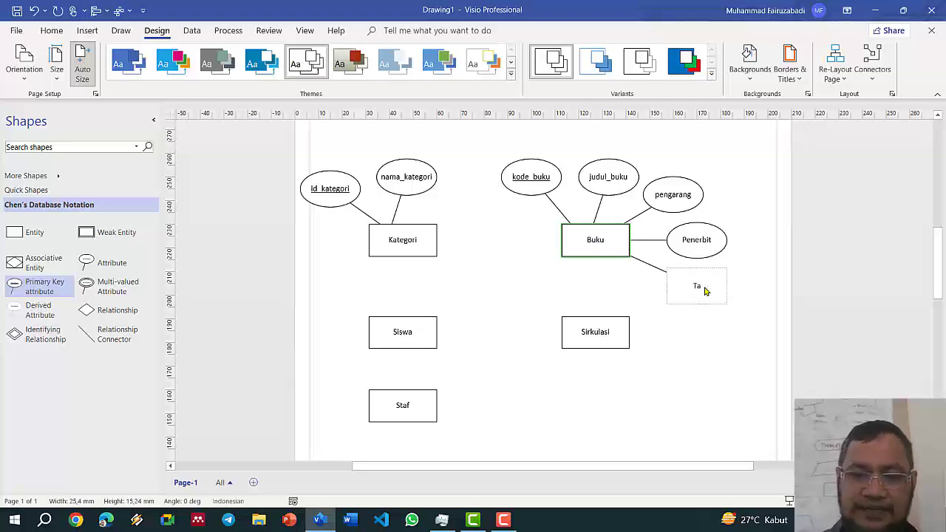
type("hun")
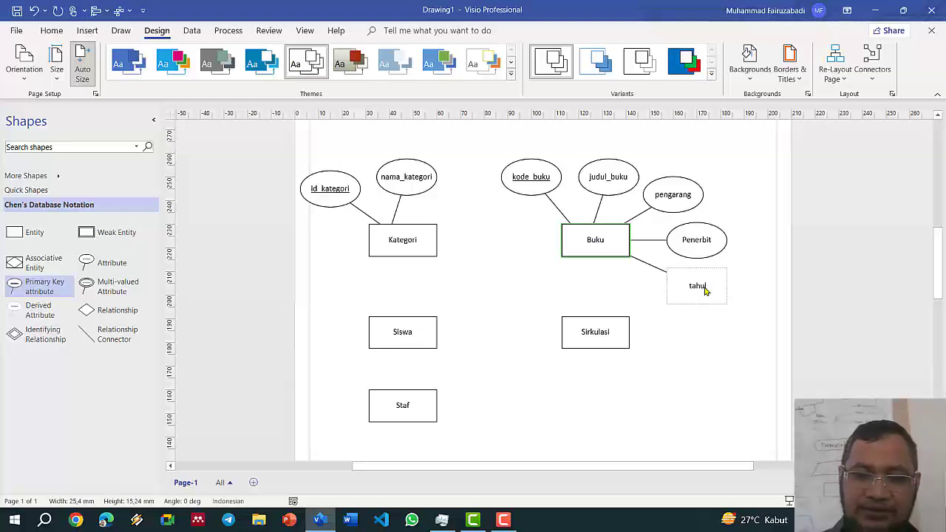
Step: Change the Penerbit attribute's label to lowercase "penerbit"
double_click(686, 247)
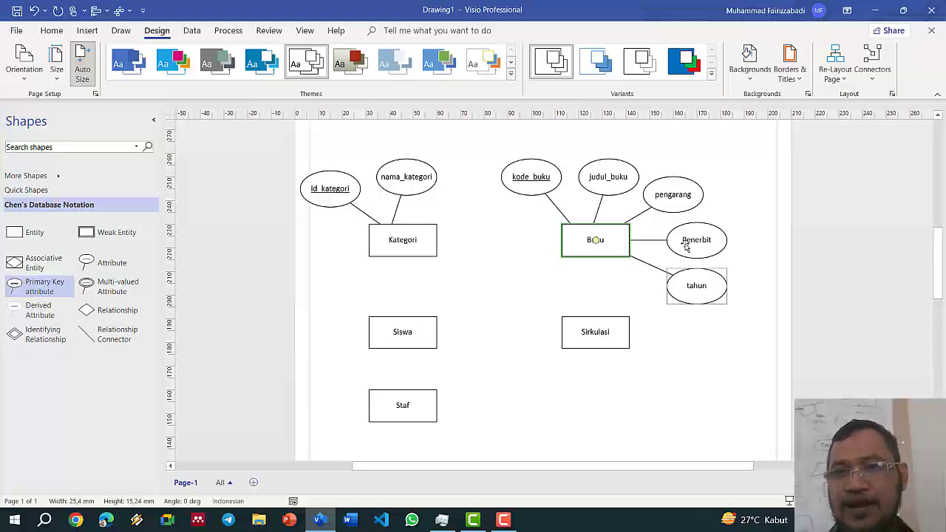
key("BackSpace")
type("p")
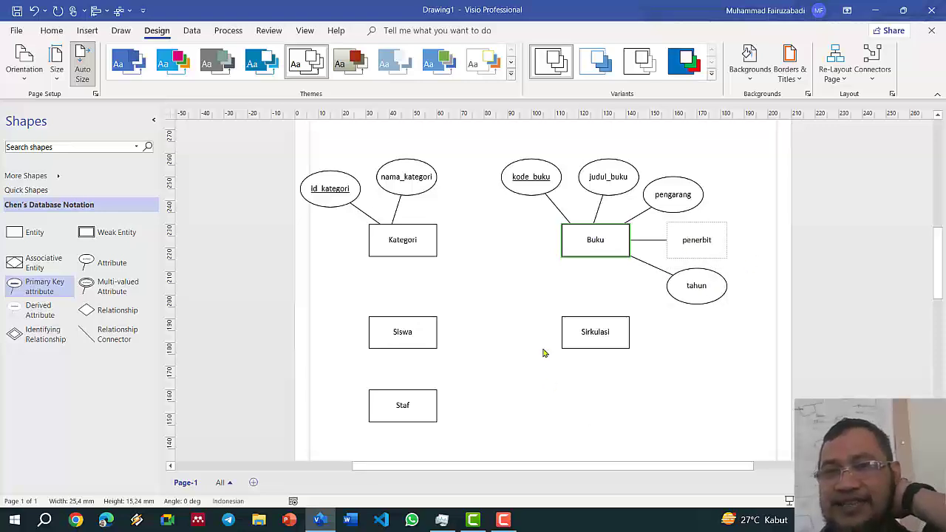
key("Escape")
left_click(580, 291)
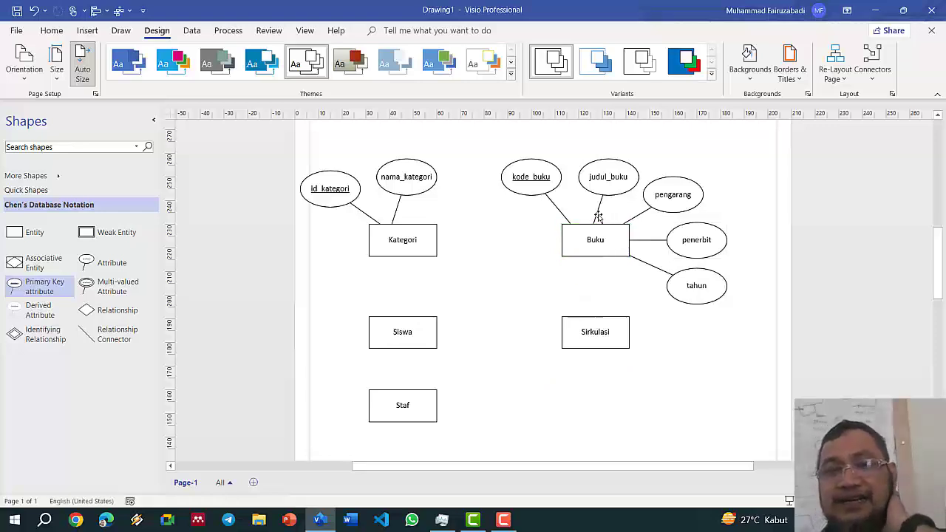
Step: Rename the Siswa entity "anggota"
left_click(611, 339)
left_click(713, 352)
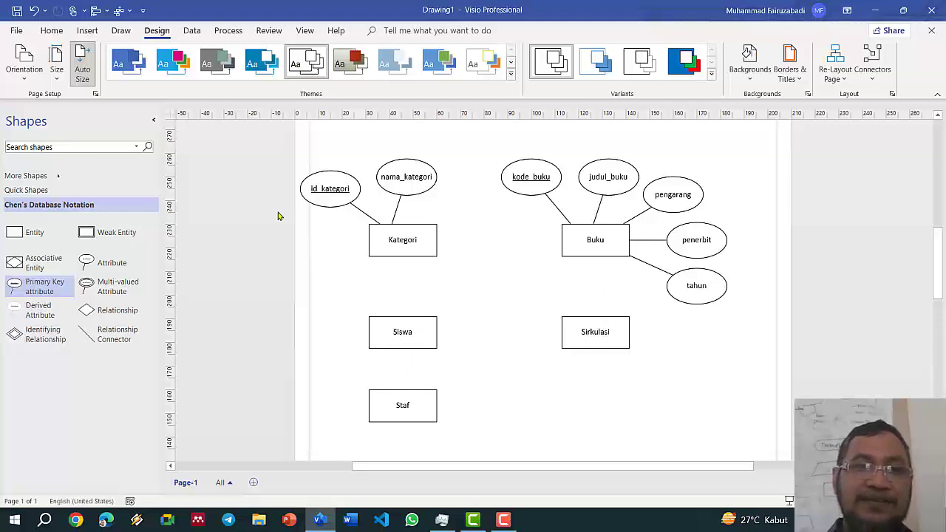
left_click(341, 198)
left_click(403, 334)
double_click(412, 333)
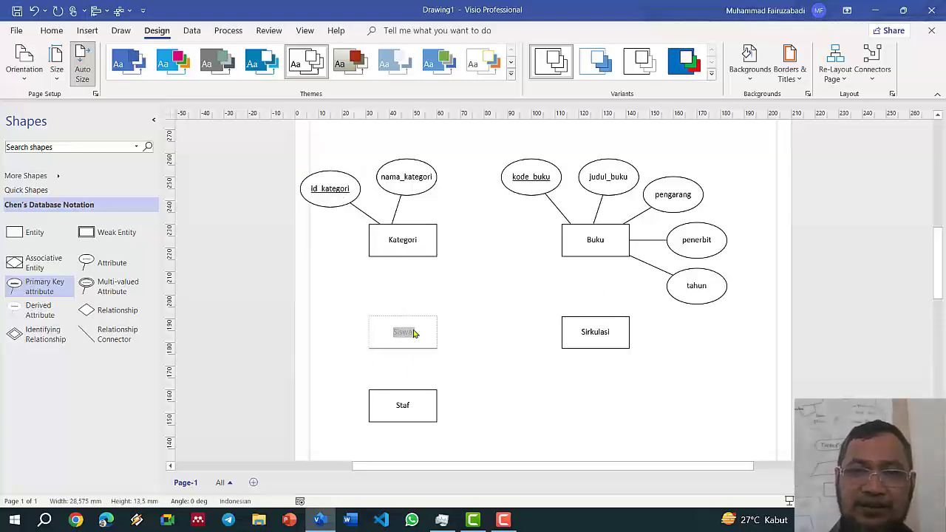
type("anggota")
Step: Change the Kategori and Staf entity names to lowercase "kategori" and "staf"
left_click(390, 246)
left_click(391, 243)
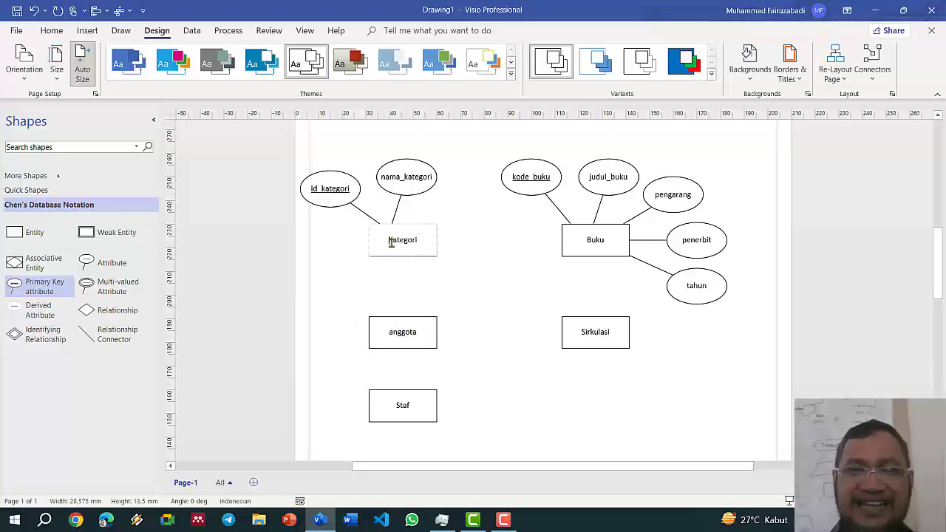
key("BackSpace")
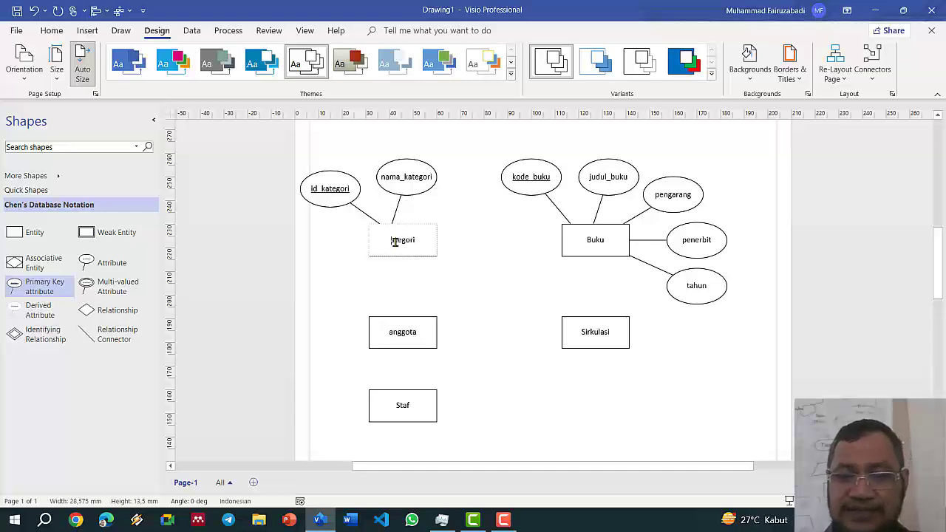
double_click(405, 406)
key("Right")
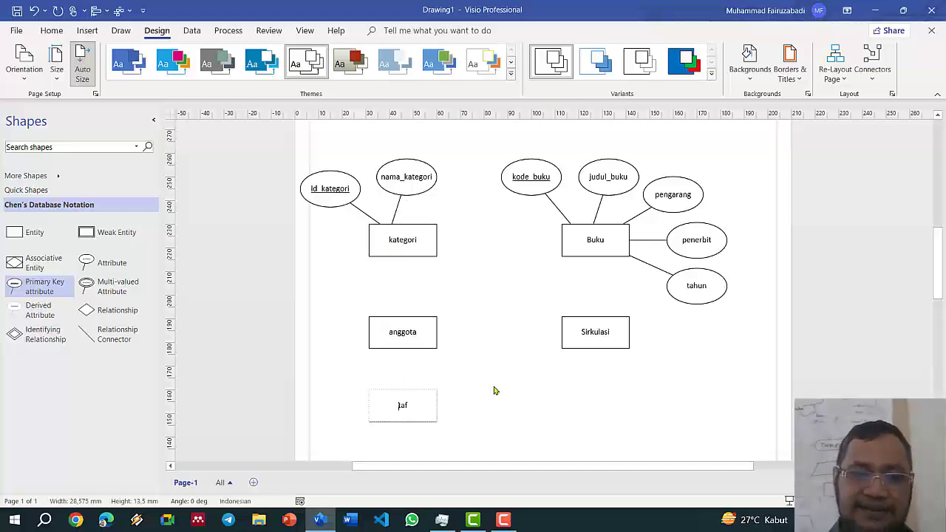
Step: Change the Sirkulasi and Buku entity names to lowercase "sirkulasi" and "buku"
double_click(590, 333)
key("Left")
key("Delete")
type("s")
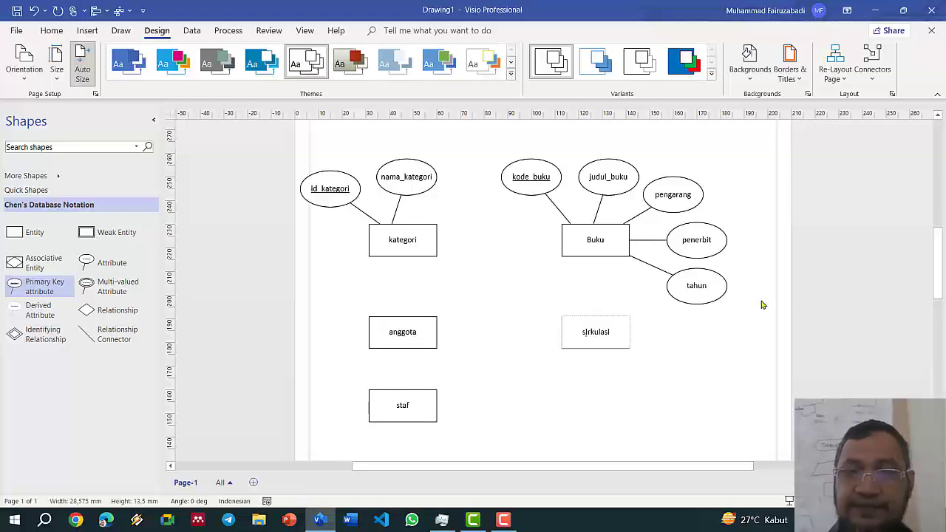
double_click(589, 235)
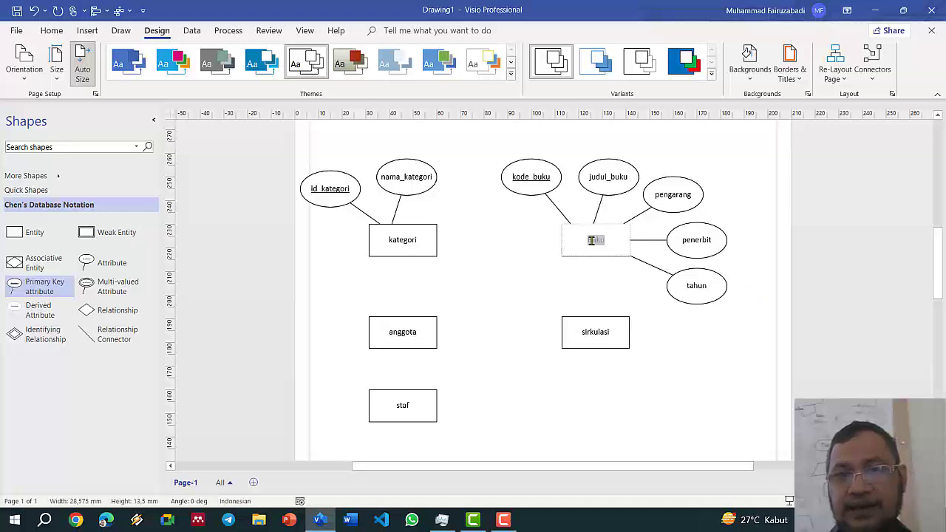
key("Left")
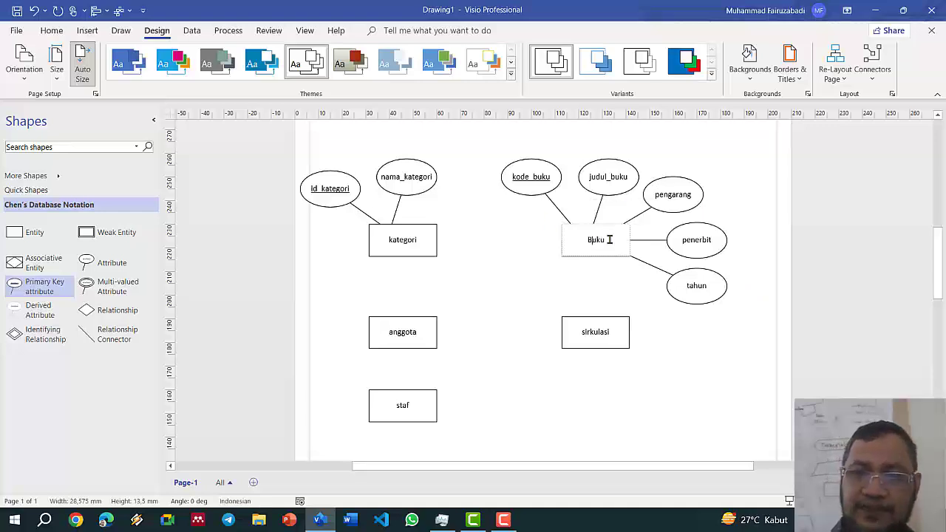
type("b")
left_click(543, 327)
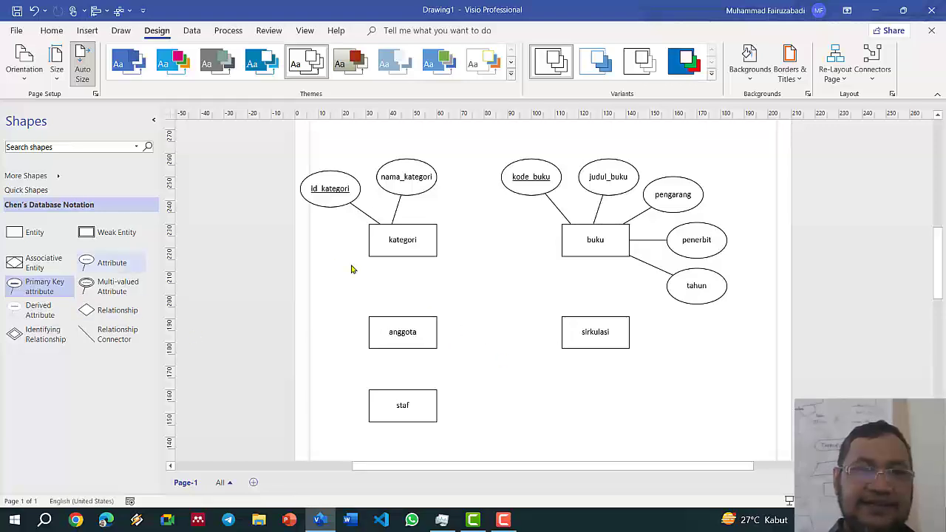
Step: Add an attribute labelled "no_anggota" at the upper left of anggota, connected to the entity, and set it as a primary key
left_click_drag(110, 264, 311, 279)
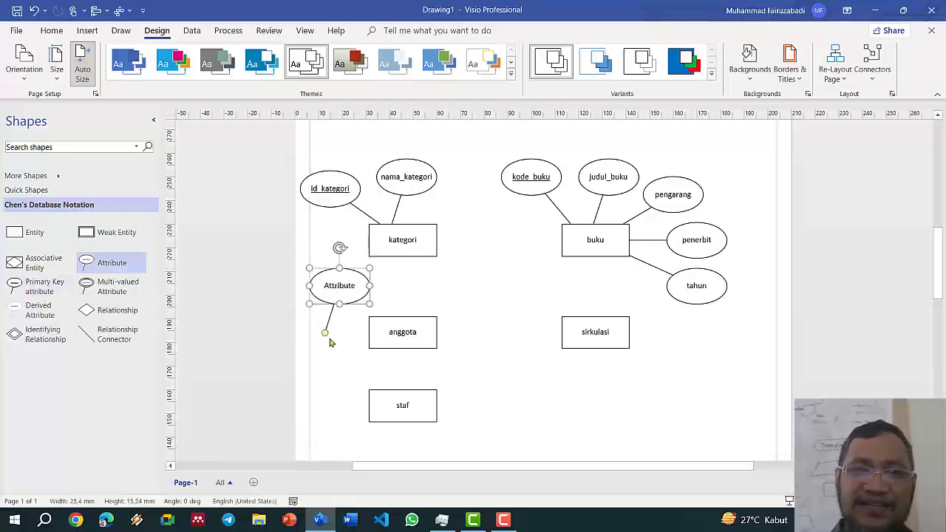
left_click_drag(332, 333, 375, 330)
double_click(339, 291)
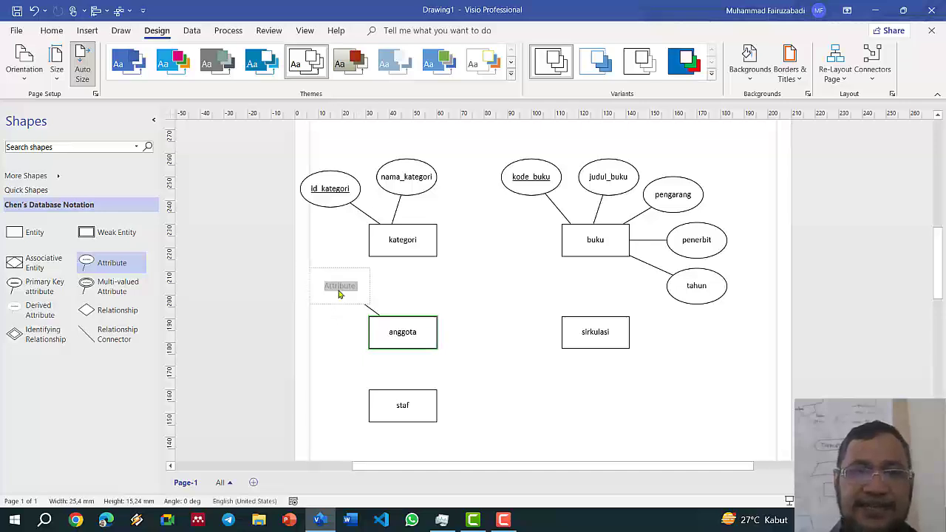
type("no_anggota")
left_click(438, 288)
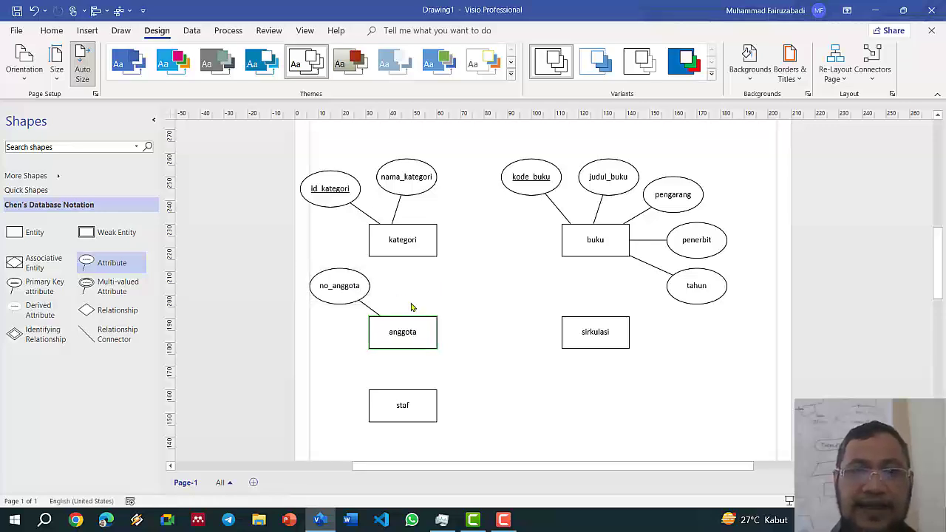
right_click(336, 288)
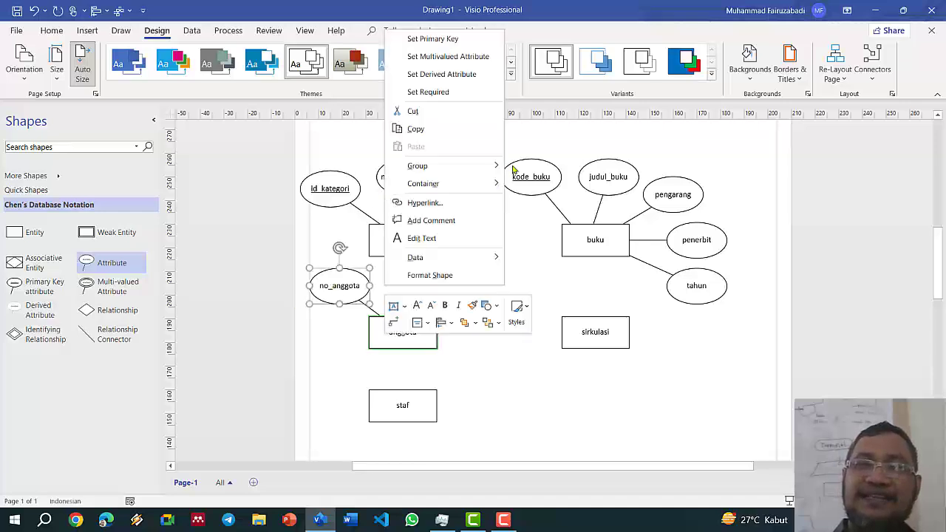
left_click(456, 40)
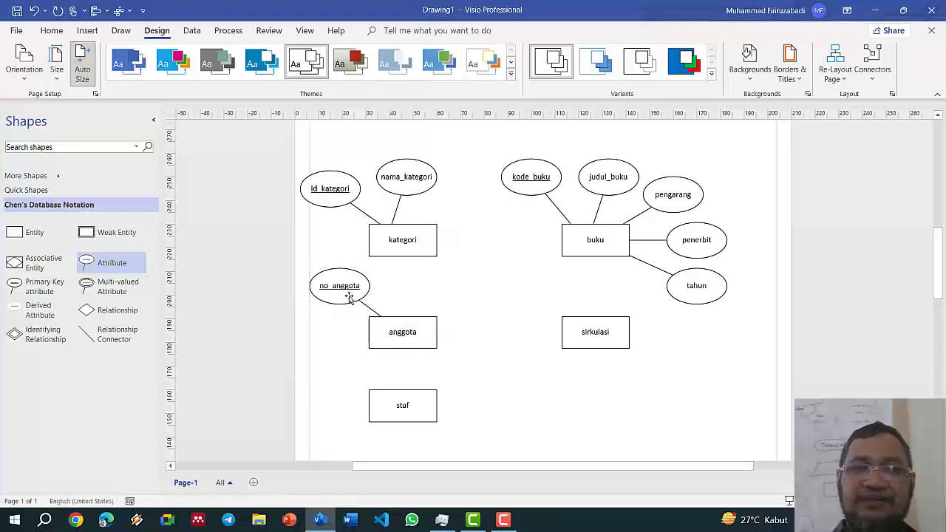
Step: Duplicate the no_anggota attribute to its right above anggota and connect the copy to the entity
left_click_drag(335, 293, 420, 294)
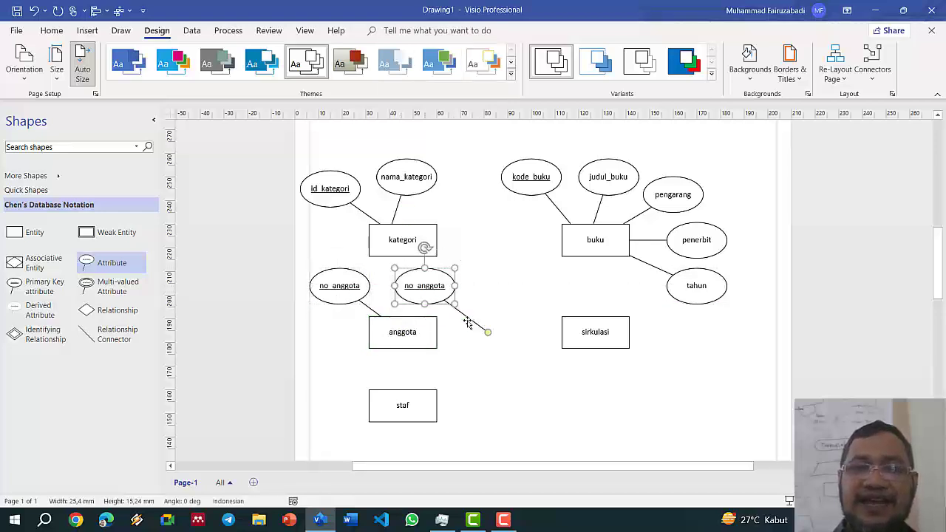
left_click_drag(489, 331, 404, 333)
left_click(465, 332)
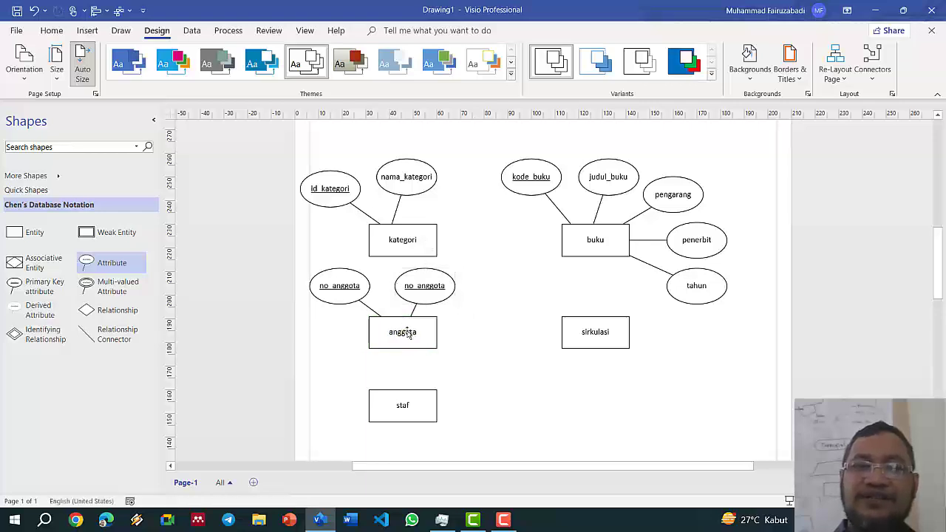
Step: Reattach the nama_kategori attribute's connector line to the centre of the kategori entity
left_click(431, 293)
left_click(398, 216)
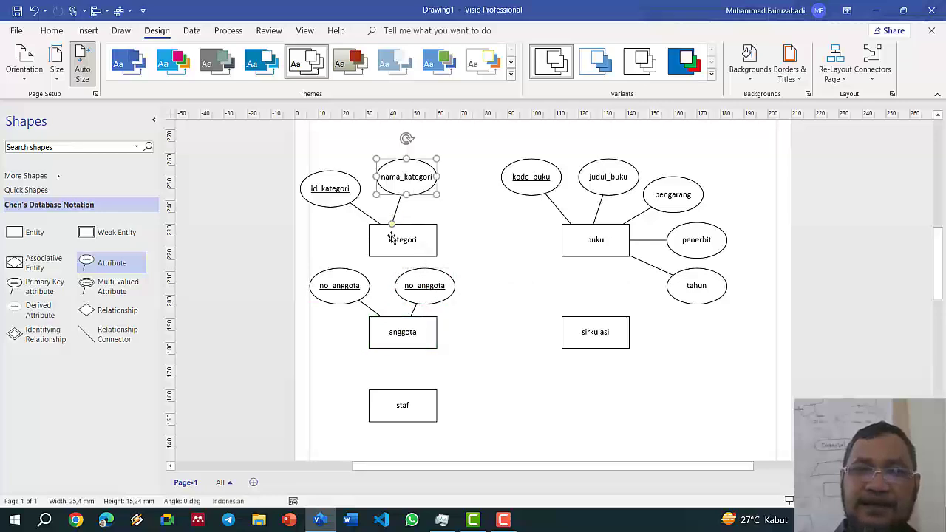
left_click_drag(392, 224, 403, 241)
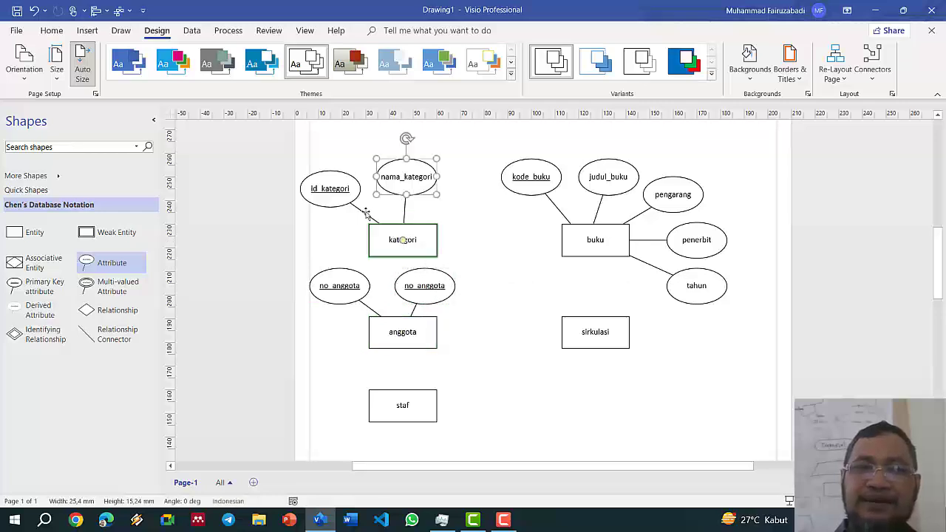
left_click(380, 231)
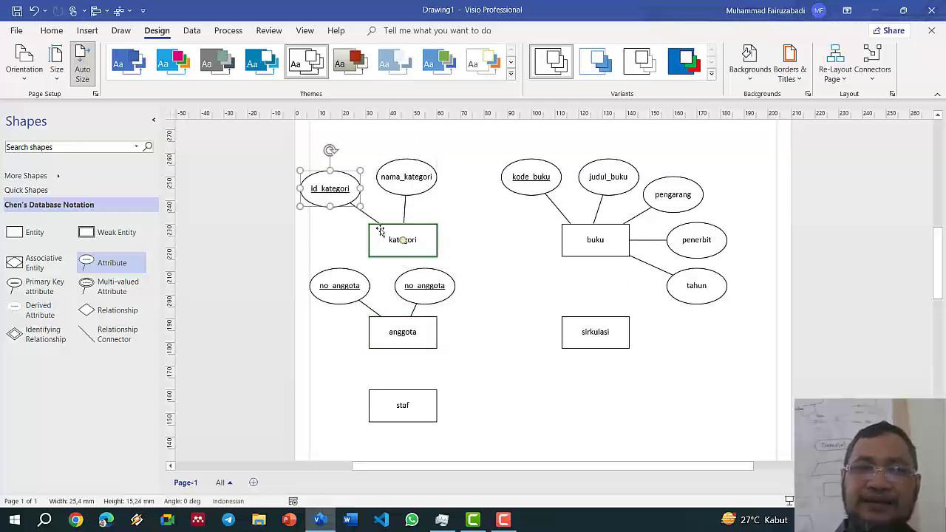
left_click(500, 254)
Step: Remove the primary key setting from the duplicated no_anggota attribute above anggota and relabel it "nama"
right_click(433, 294)
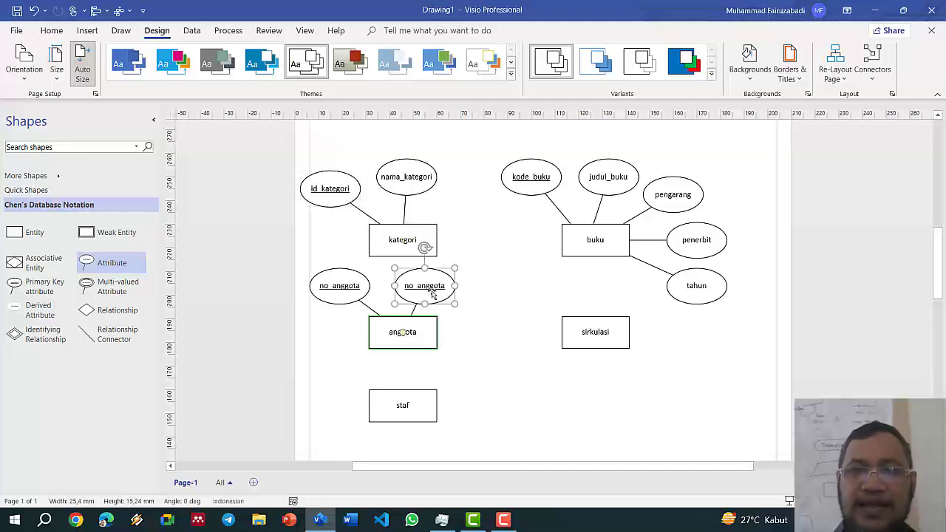
left_click(506, 45)
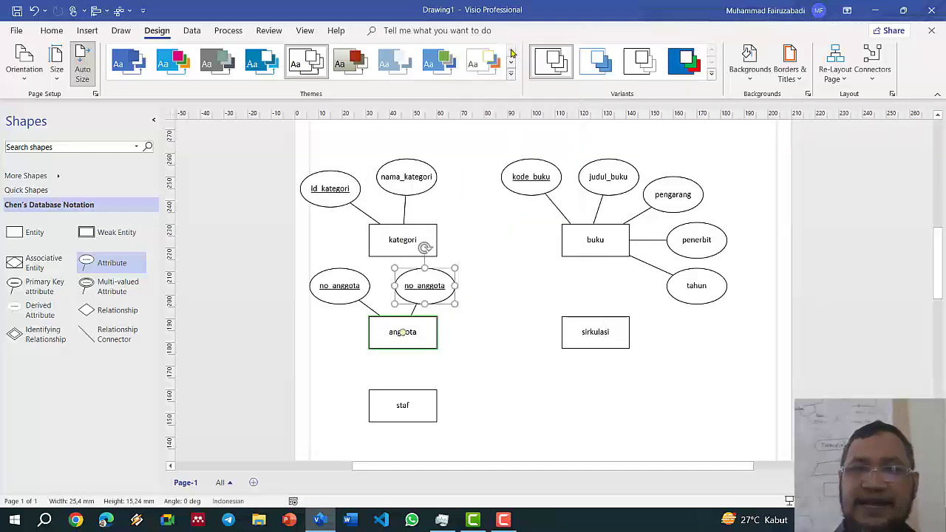
double_click(423, 286)
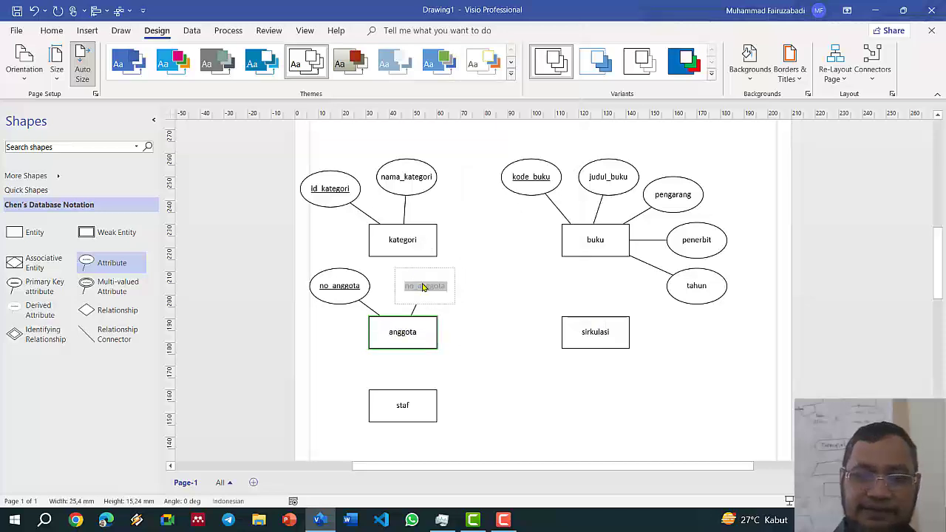
key("BackSpace")
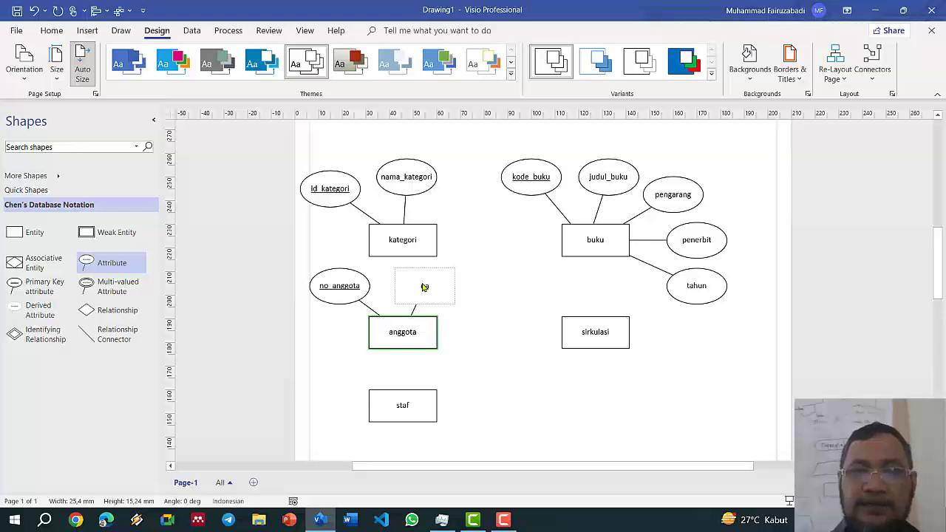
left_click(433, 325)
Step: Duplicate the nama attribute to the left of anggota, connect the copy to the entity and label it "alamat"
left_click(422, 291)
left_click_drag(425, 288, 333, 331)
left_click_drag(309, 377, 392, 336)
left_click_drag(332, 341, 332, 345)
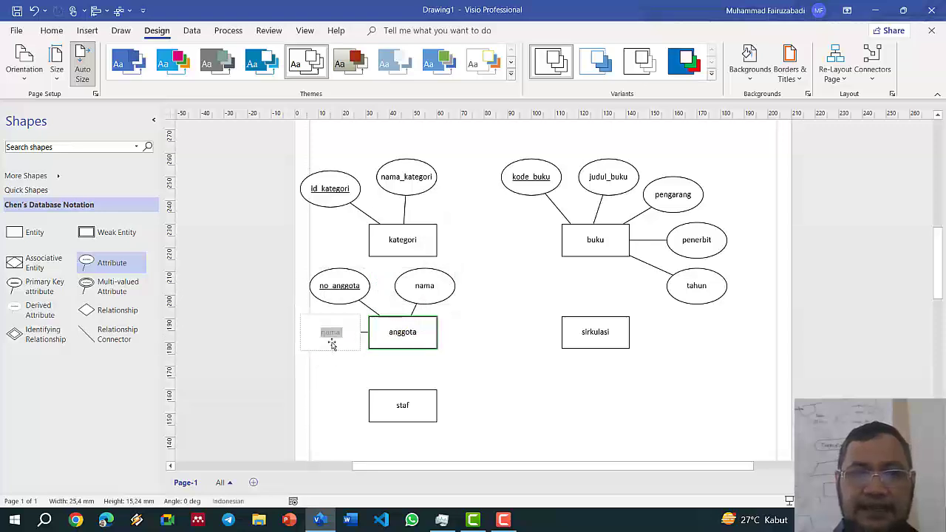
type("alamat")
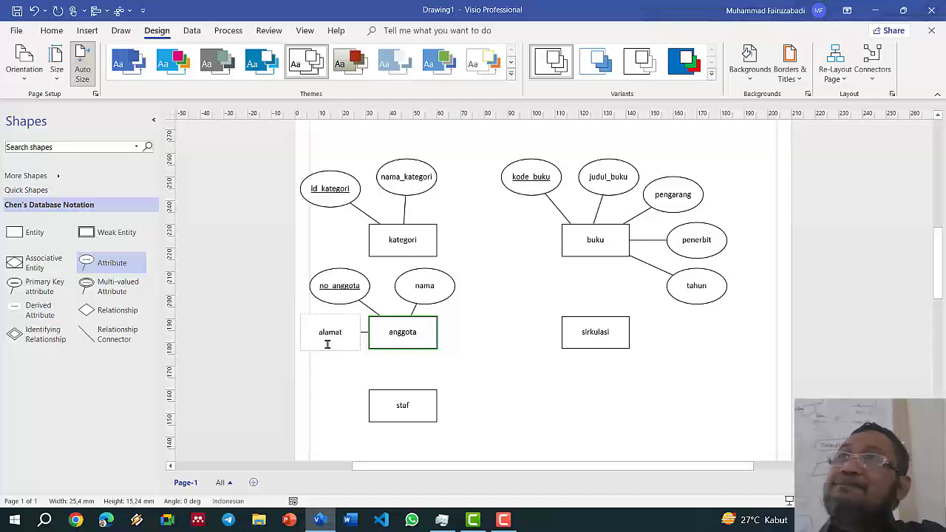
scroll(469, 289, "down", 1)
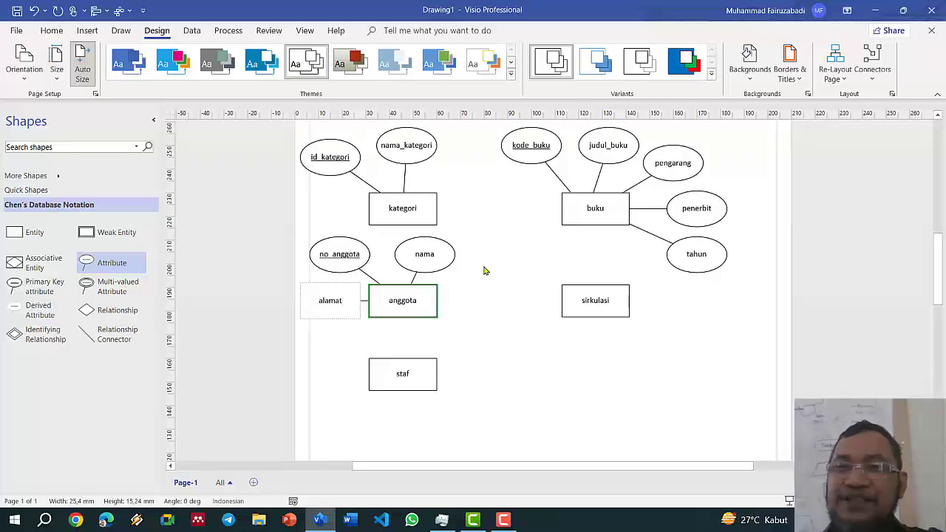
scroll(518, 258, "up", 2)
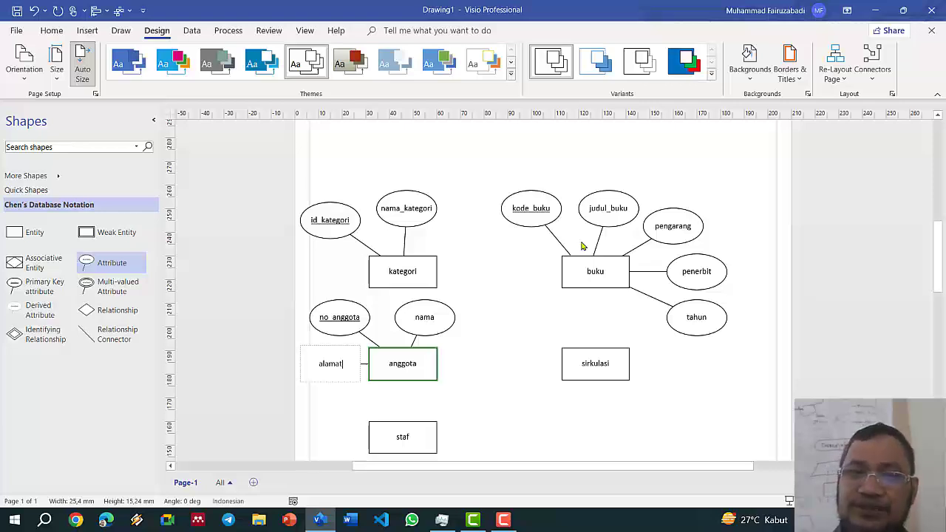
left_click(492, 374)
Step: Duplicate alamat below itself as "tanggal_lahir", connected to anggota, and move the staf entity rightward to clear space
scroll(448, 388, "down", 2)
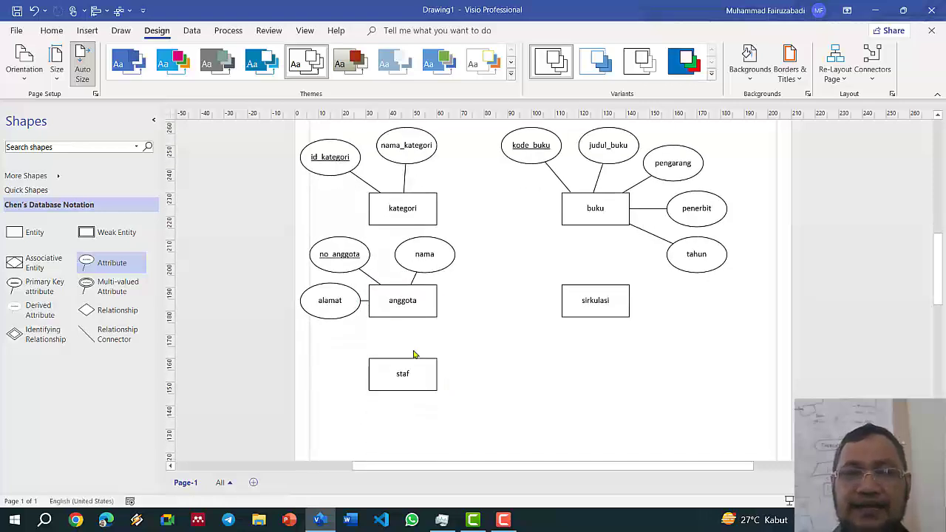
left_click(336, 314)
left_click_drag(337, 329, 347, 357)
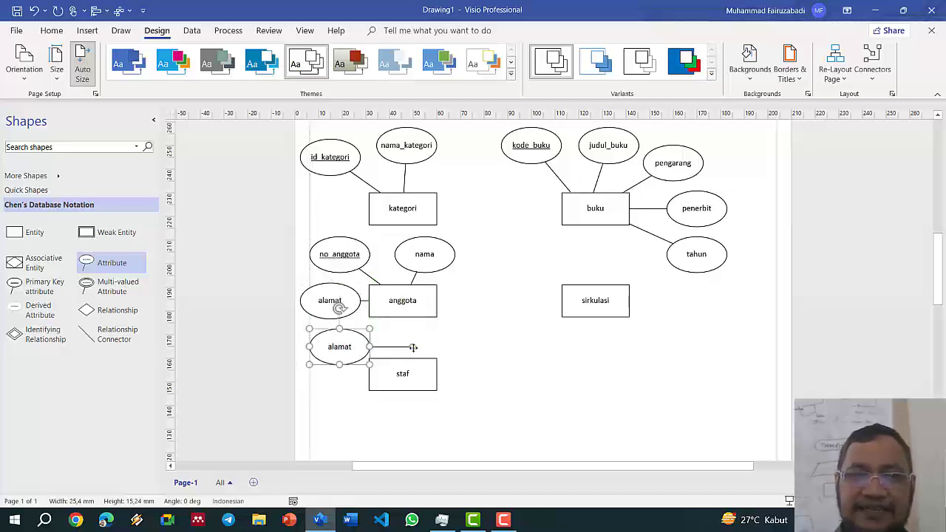
left_click_drag(413, 347, 384, 314)
left_click_drag(422, 380, 538, 384)
left_click_drag(342, 343, 342, 346)
type("tanggal")
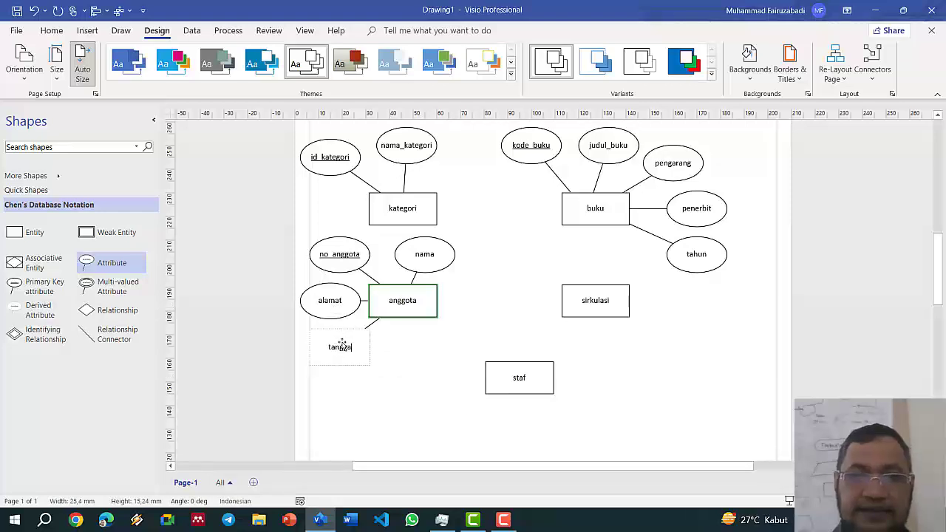
type("_lahir")
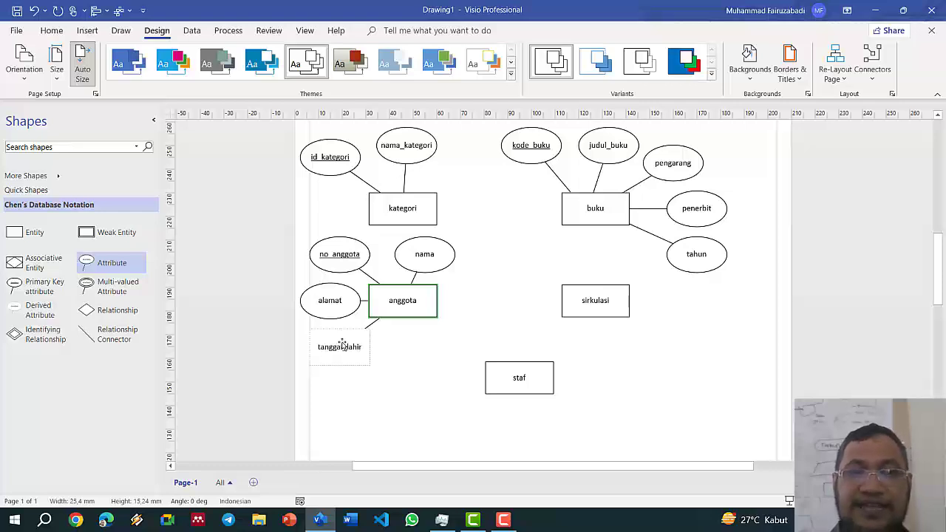
left_click(441, 383)
Step: Duplicate the tanggal_lahir attribute below anggota, label the copy "no_hp" and connect it to the anggota entity
left_click_drag(348, 359, 407, 377)
double_click(405, 379)
type("n")
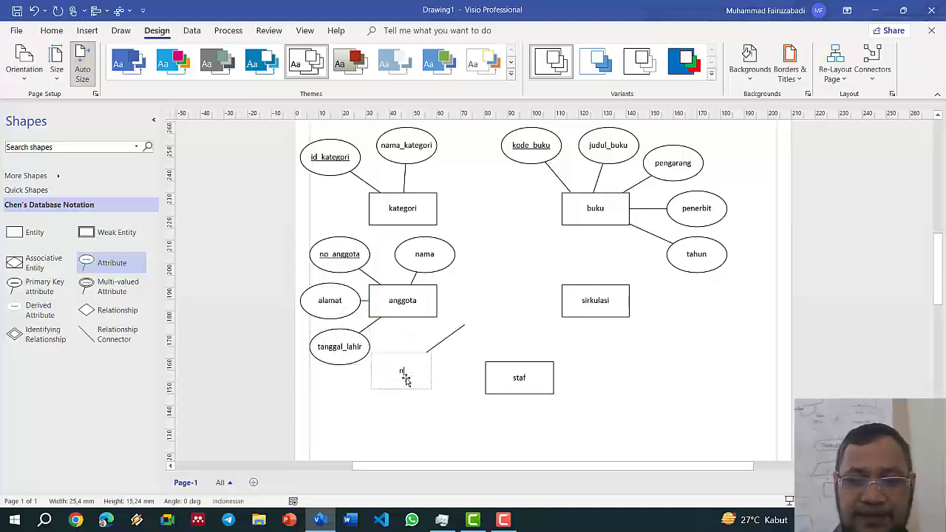
type("o_hp")
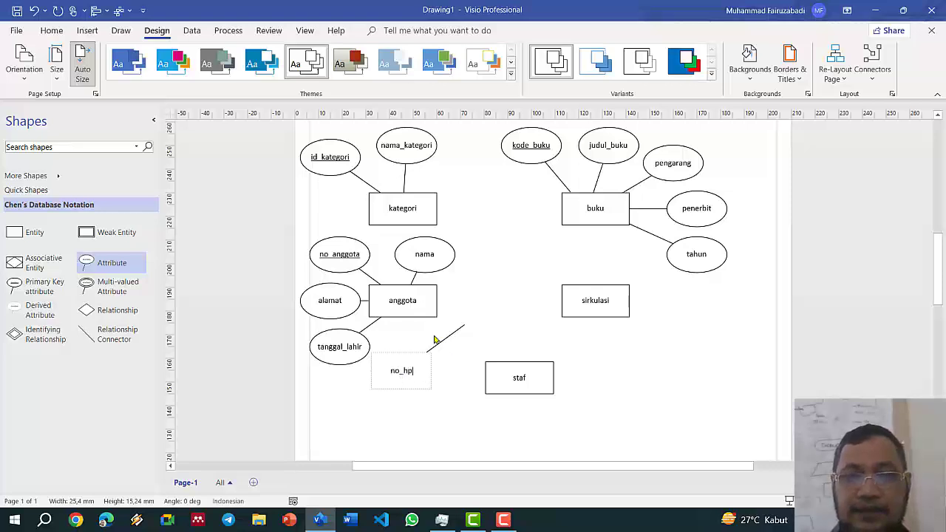
key("Escape")
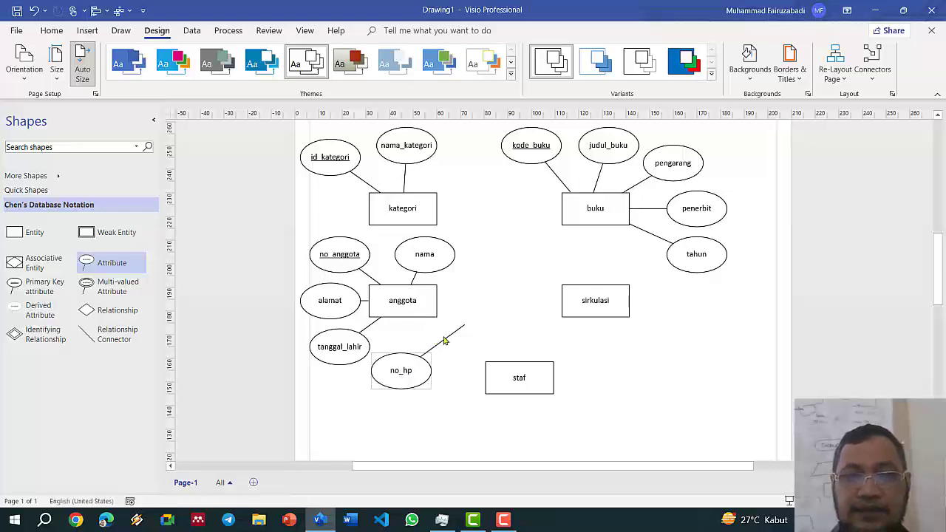
left_click_drag(462, 325, 403, 304)
Step: Duplicate the no_hp attribute to its right, label the copy "alamat" and connect it to the anggota entity
left_click_drag(398, 378, 454, 388)
type("alamat")
key("Escape")
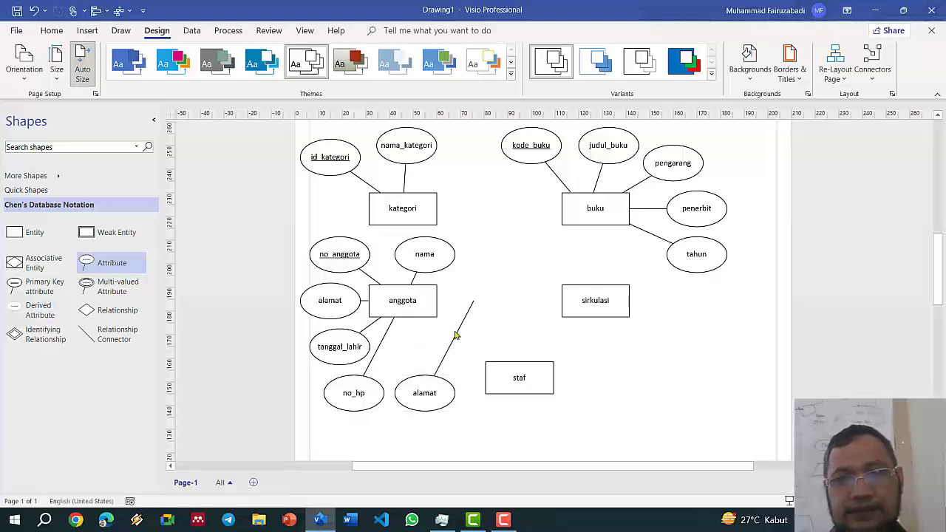
left_click_drag(473, 302, 410, 310)
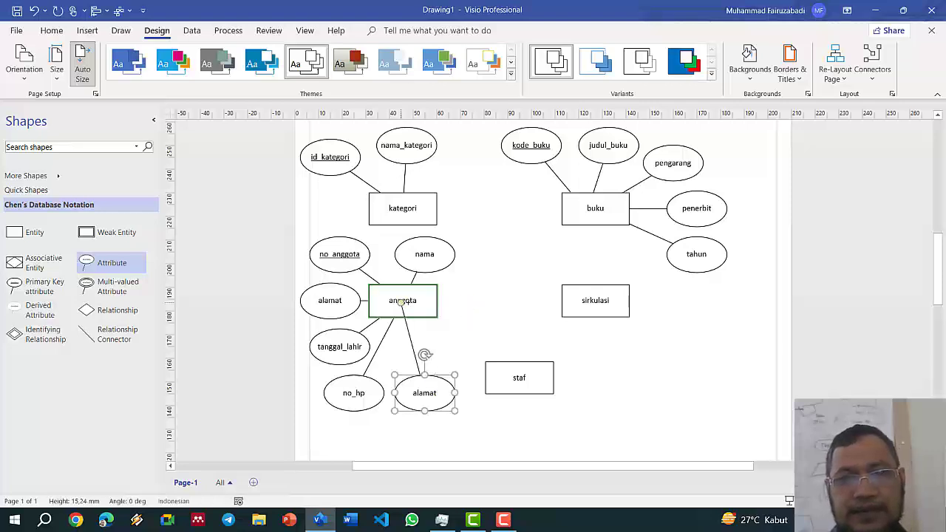
left_click(488, 306)
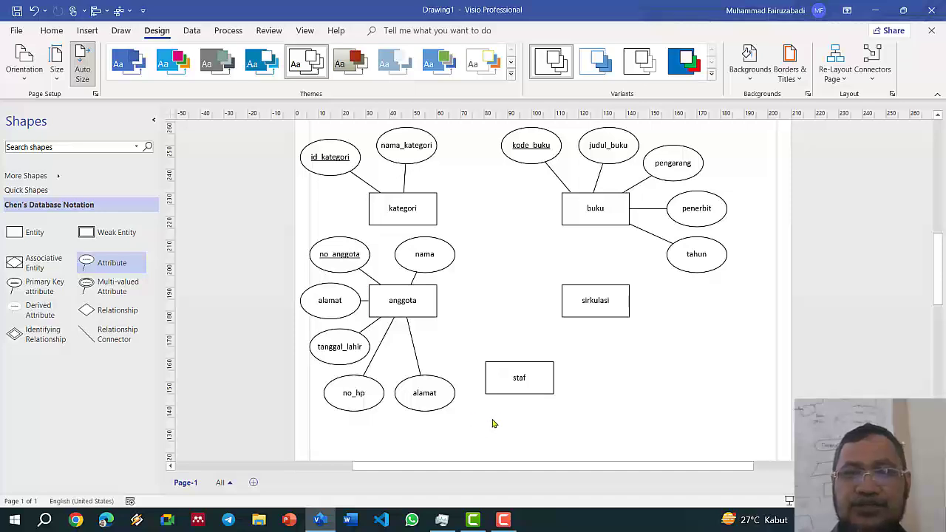
Step: Move staf well below sirkulasi, and copy the nama attribute beneath sirkulasi, connected to it and labelled "id_sirkulasi"
left_click_drag(517, 377, 607, 419)
left_click(586, 299)
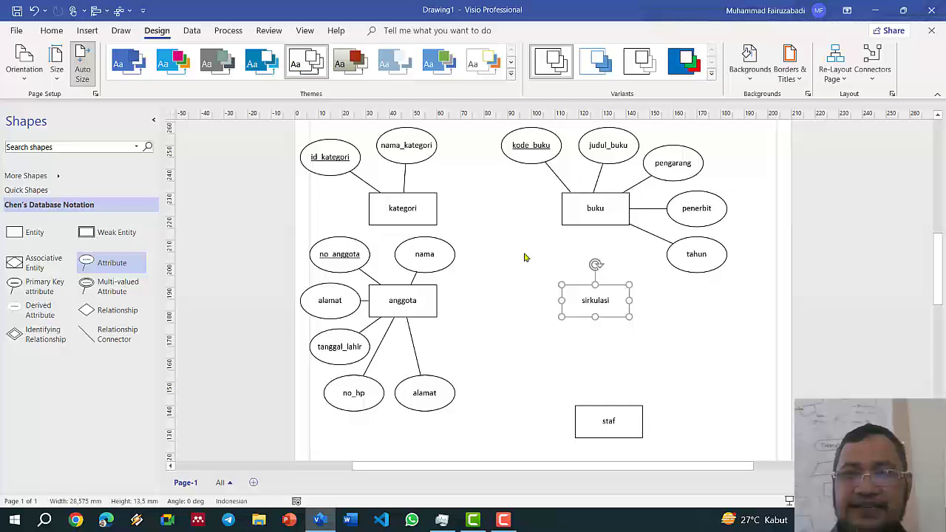
left_click_drag(431, 257, 652, 350)
left_click_drag(621, 393, 595, 307)
double_click(647, 347)
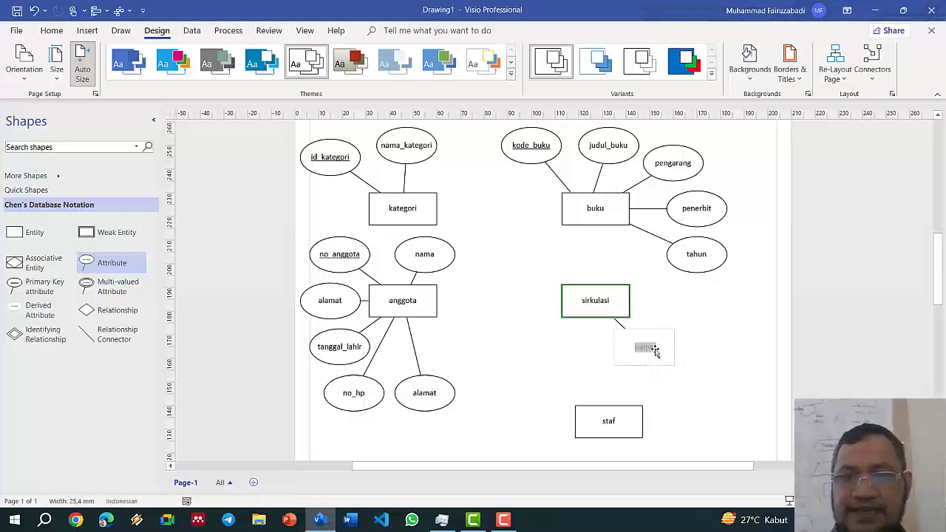
type("id")
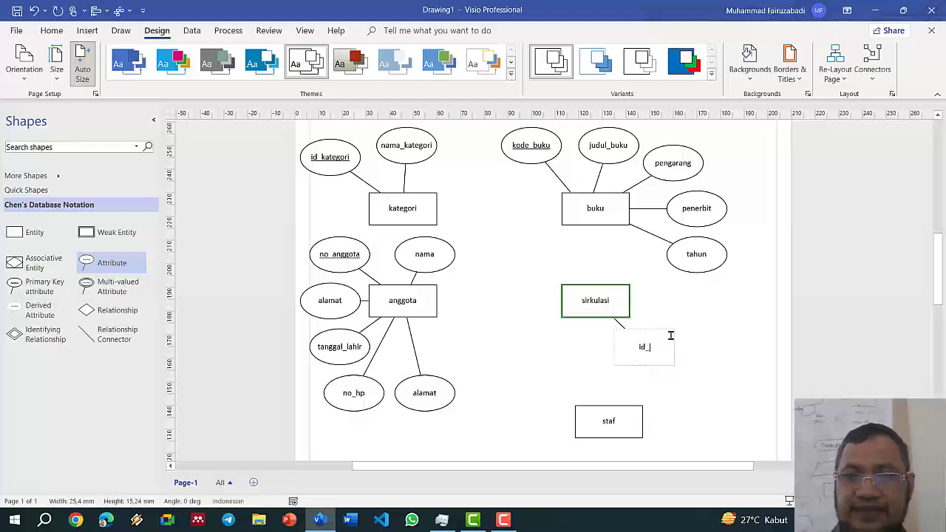
type("_sirkulasi")
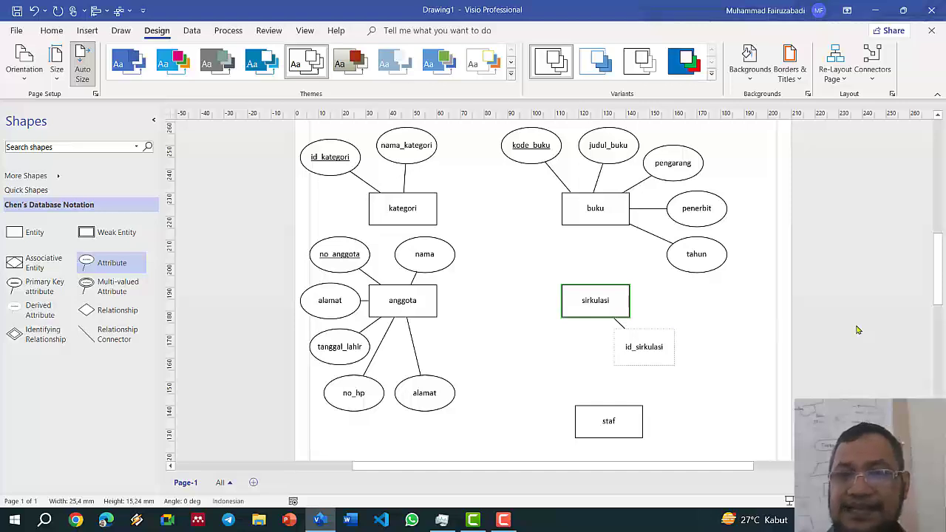
left_click(760, 321)
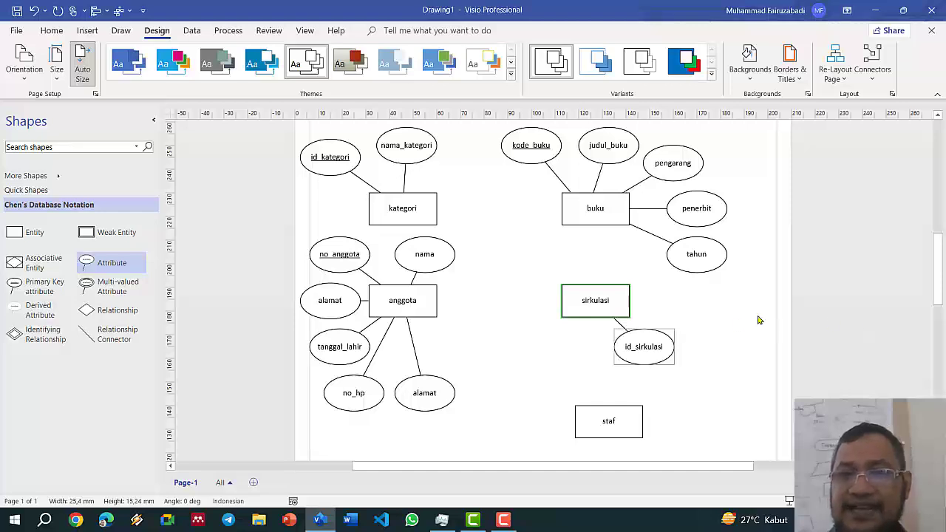
Step: Set the id_sirkulasi attribute as a primary key
left_click(660, 343)
right_click(664, 344)
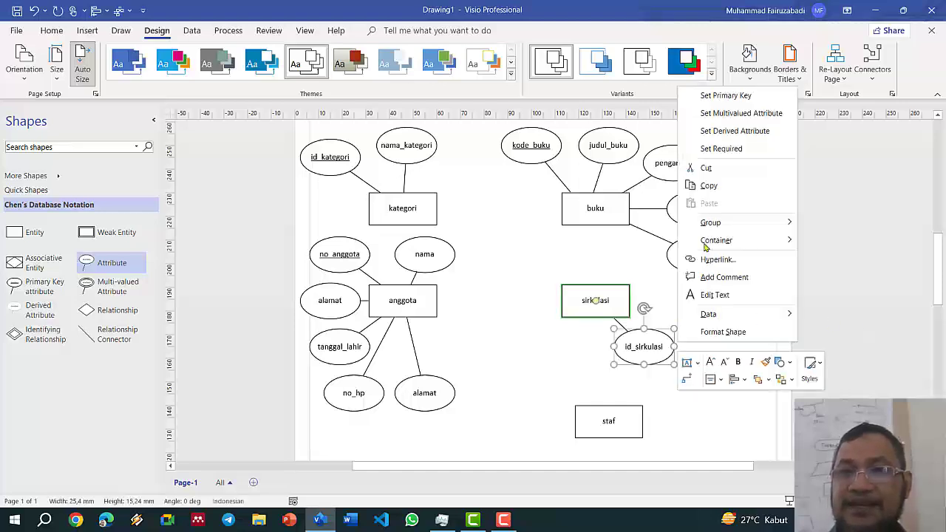
left_click(723, 96)
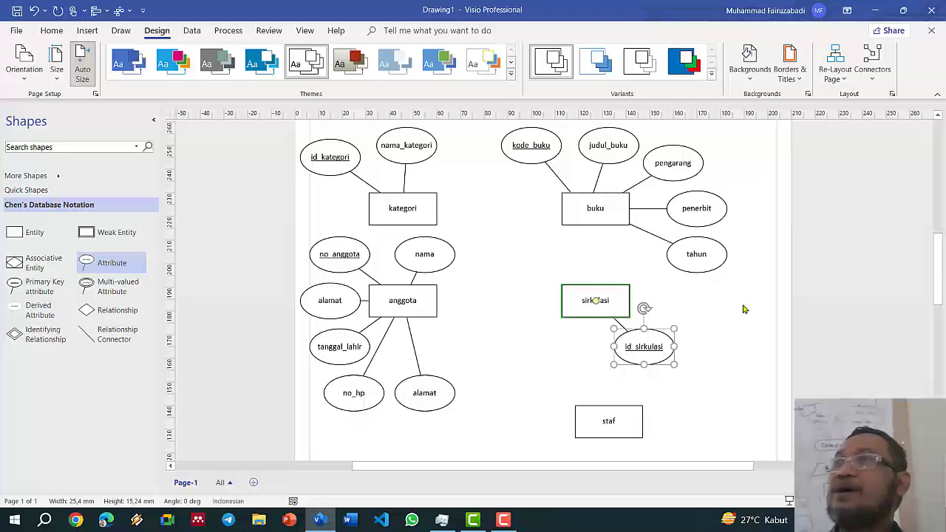
Step: Duplicate id_sirkulasi, keeping one at the lower right of sirkulasi and the other directly below, connected to sirkulasi and labelled "tanggal_pinjam"
left_click_drag(649, 348, 630, 354)
left_click_drag(520, 325, 597, 307)
double_click(643, 360)
type("t")
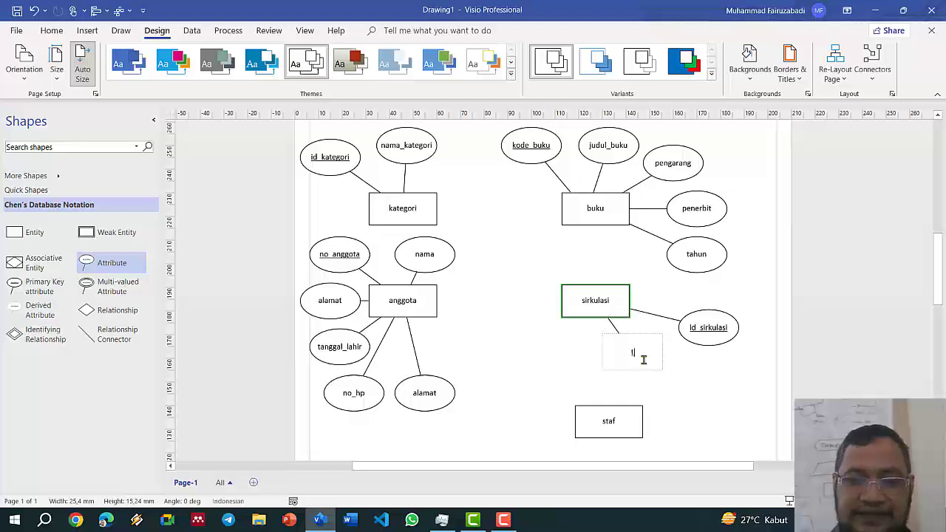
type("anggal_pinjam")
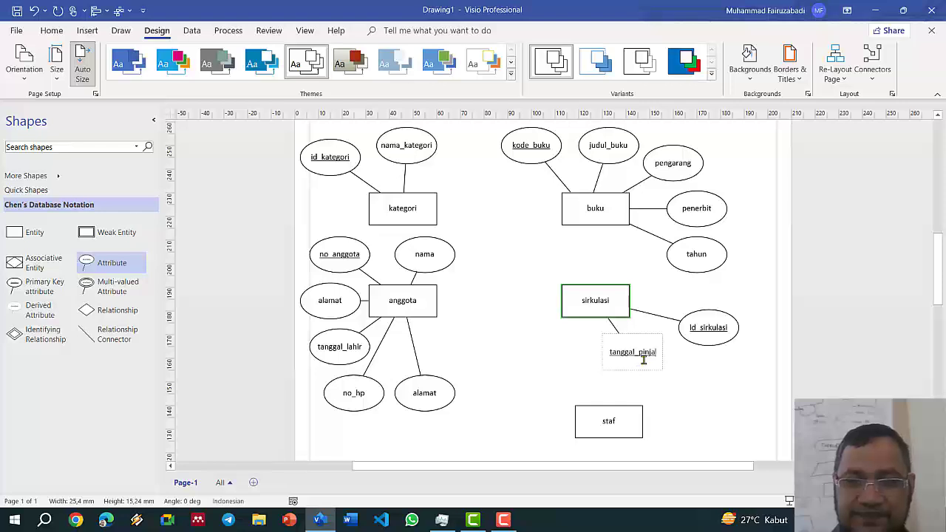
left_click(655, 384)
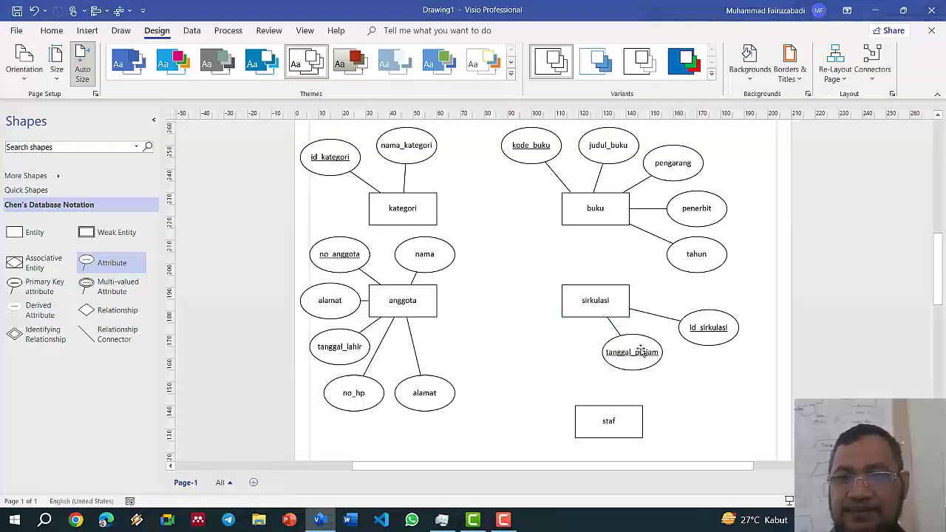
Step: Remove the primary key setting from the tanggal_pinjam attribute
right_click(648, 355)
left_click(727, 104)
left_click(653, 381)
left_click(641, 360)
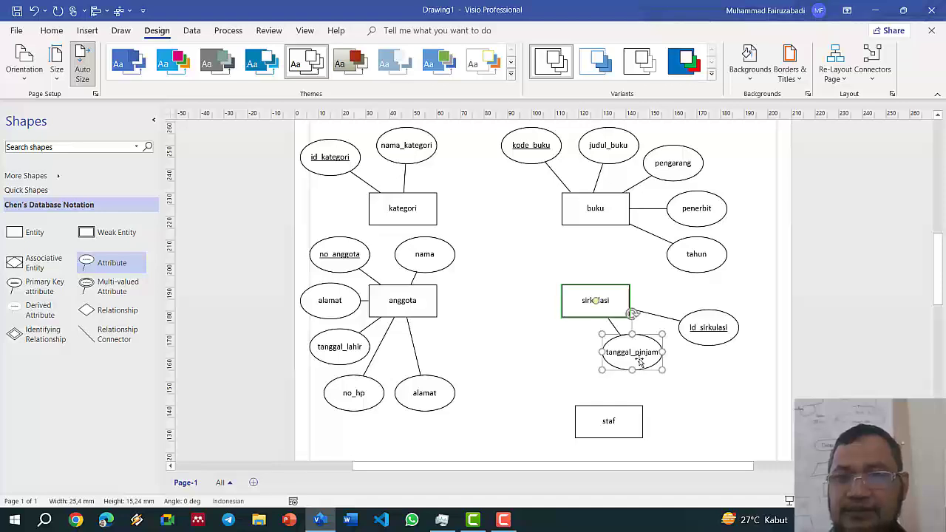
Step: Duplicate the tanggal_pinjam attribute to its left, connect the copy to sirkulasi and label it "tanggal_kembali"
left_click_drag(628, 356, 569, 374)
left_click_drag(536, 320, 596, 300)
left_click_drag(579, 366, 579, 366)
double_click(575, 364)
double_click(575, 354)
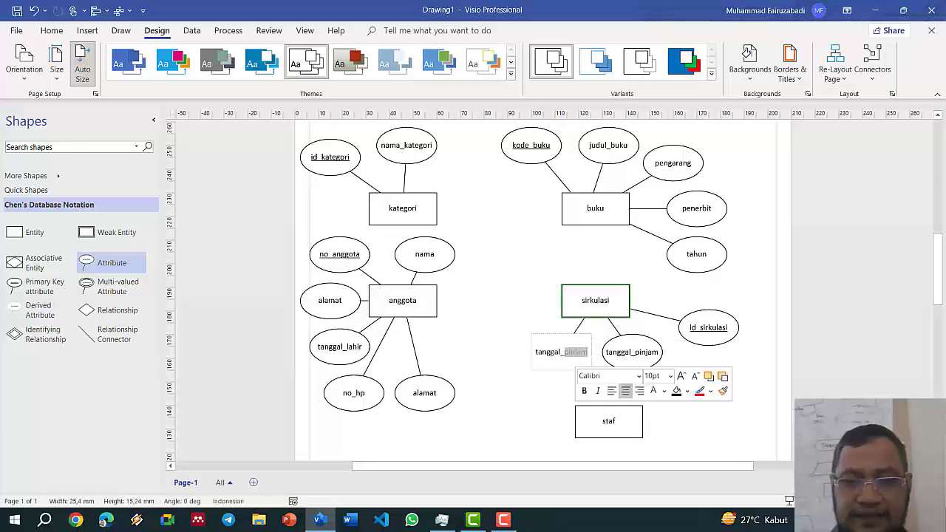
type("kembali")
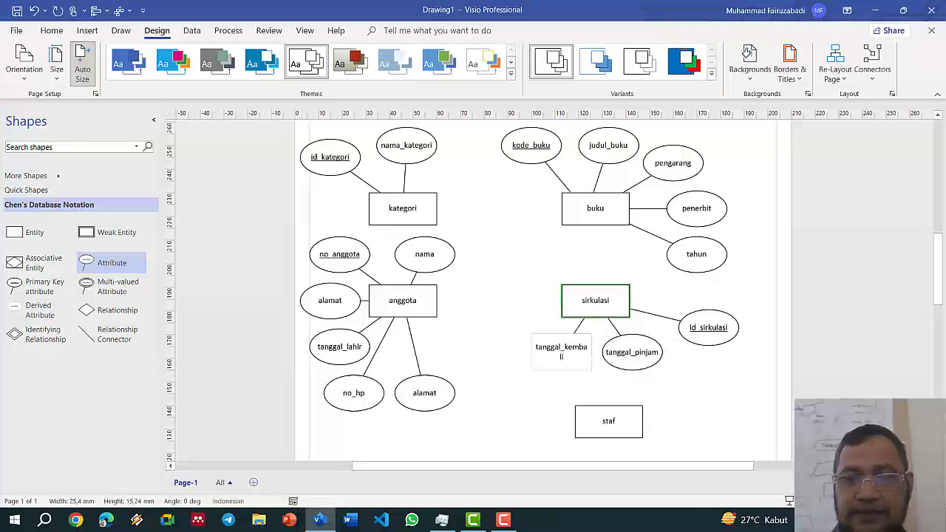
left_click(569, 394)
Step: Break the tanggal_kembali label into two lines after "tanggal_"
left_click(563, 351)
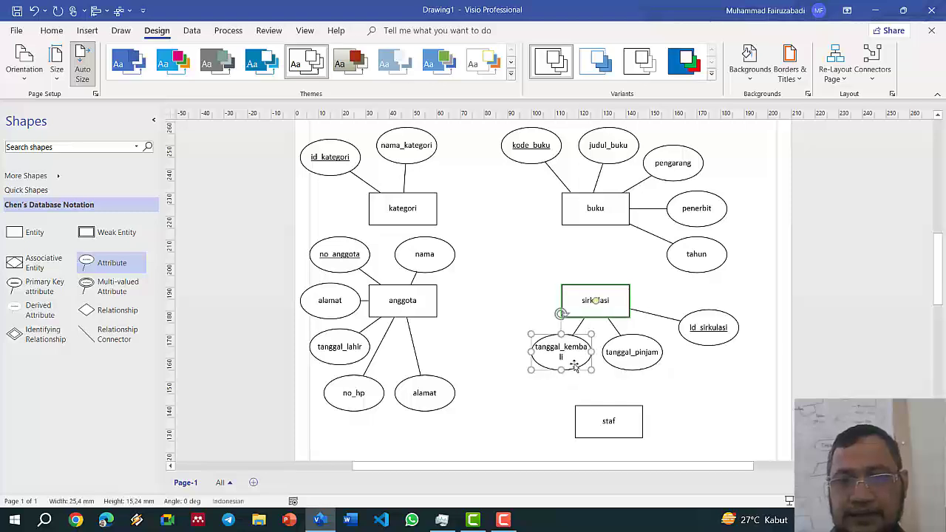
left_click(566, 350)
key("Return")
left_click(683, 427)
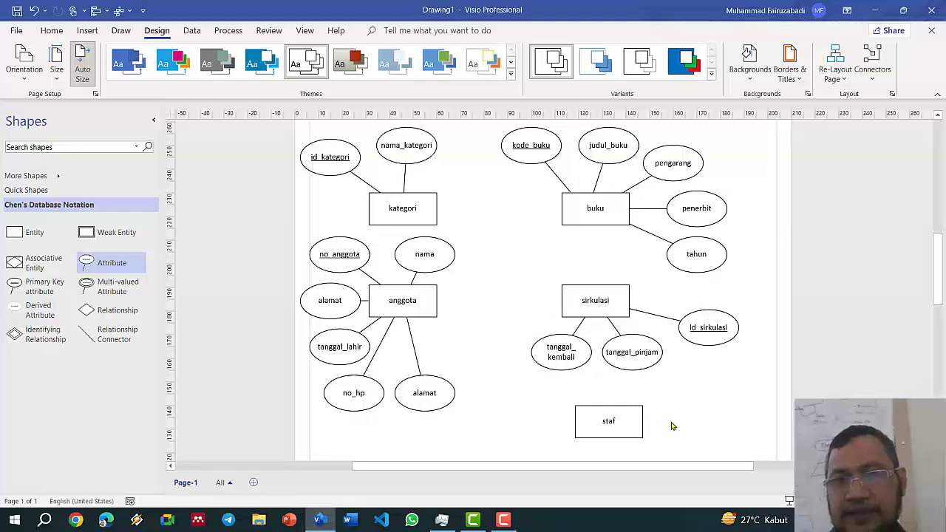
Step: Space out the tanggal_kembali and tanggal_pinjam attributes beneath sirkulasi and move the staf entity farther down and to the left
left_click_drag(567, 359, 572, 359)
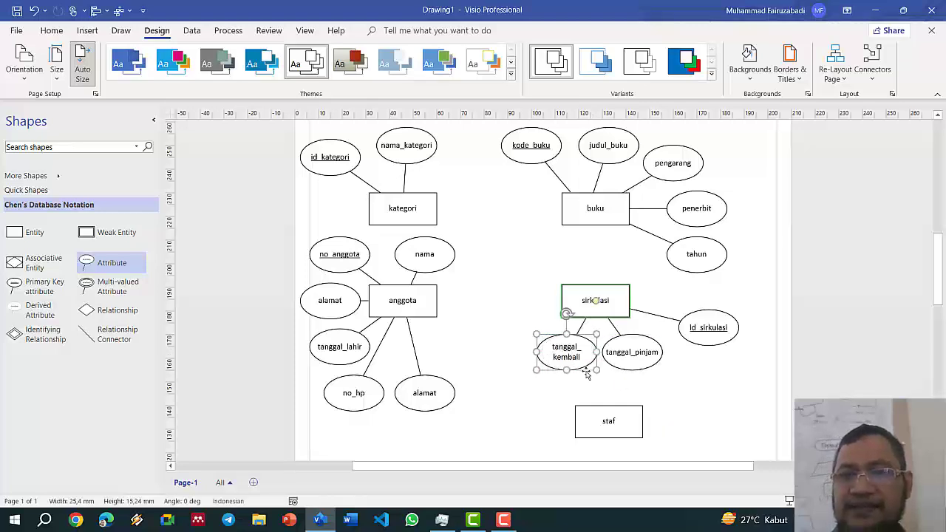
left_click_drag(654, 360, 672, 360)
left_click_drag(562, 353, 574, 360)
left_click_drag(607, 428, 551, 447)
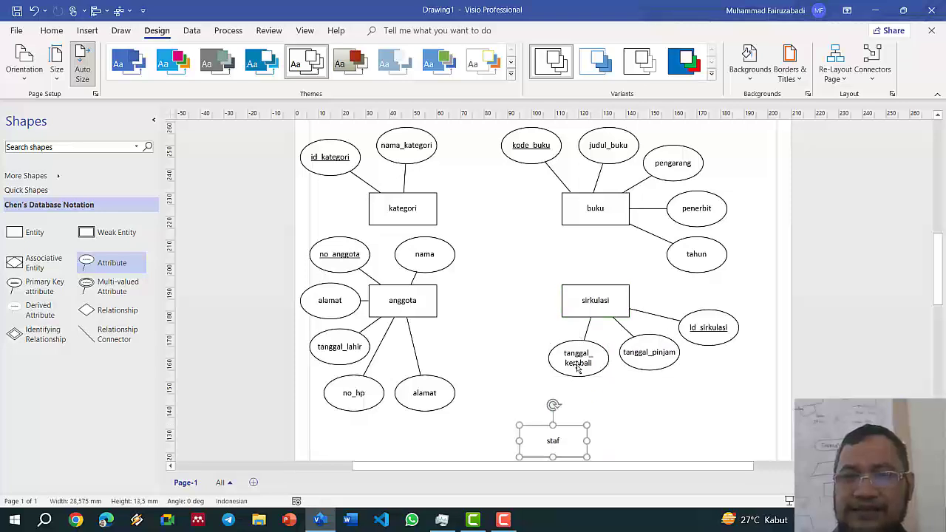
Step: Duplicate the tanggal_kembali attribute to the upper left of sirkulasi, connect the copy to sirkulasi and label it "batas_waktu"
left_click(580, 373)
left_click_drag(578, 366, 522, 282)
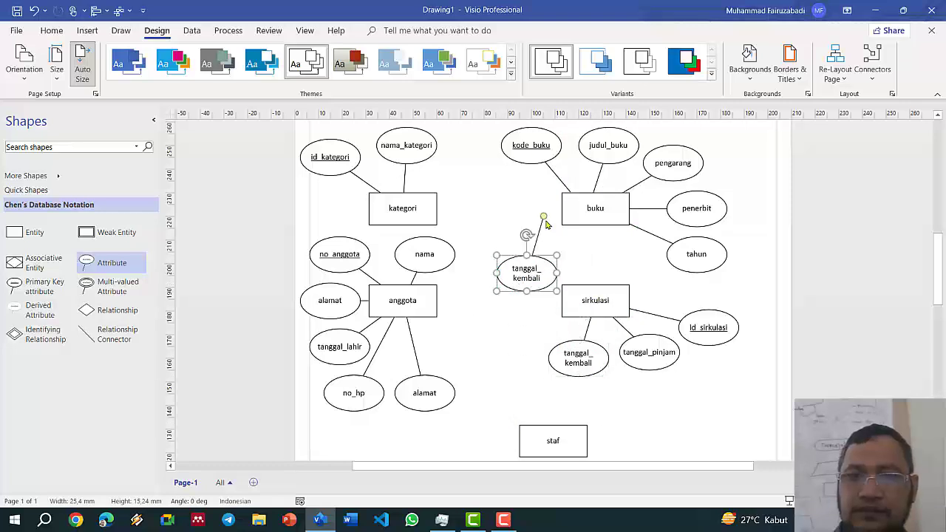
left_click_drag(552, 227, 594, 298)
left_click(532, 311)
double_click(522, 282)
type("batas_waktu")
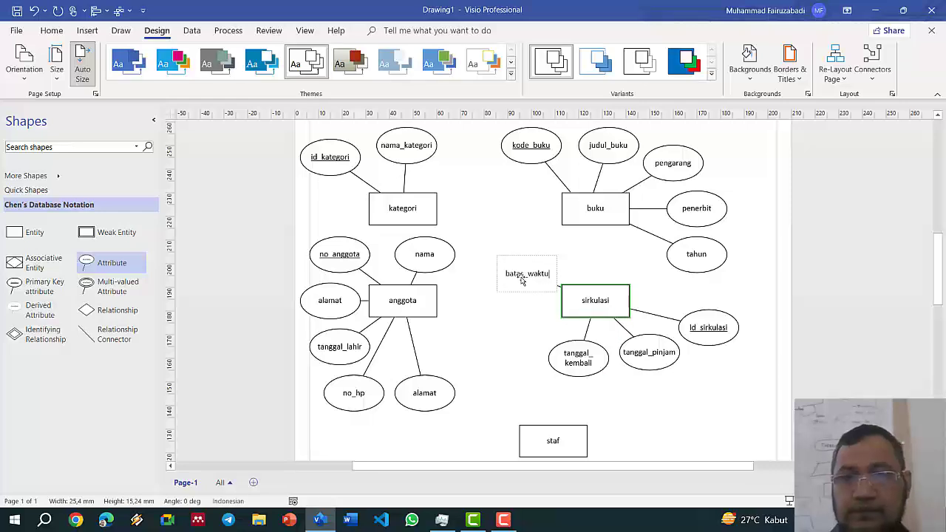
left_click(506, 316)
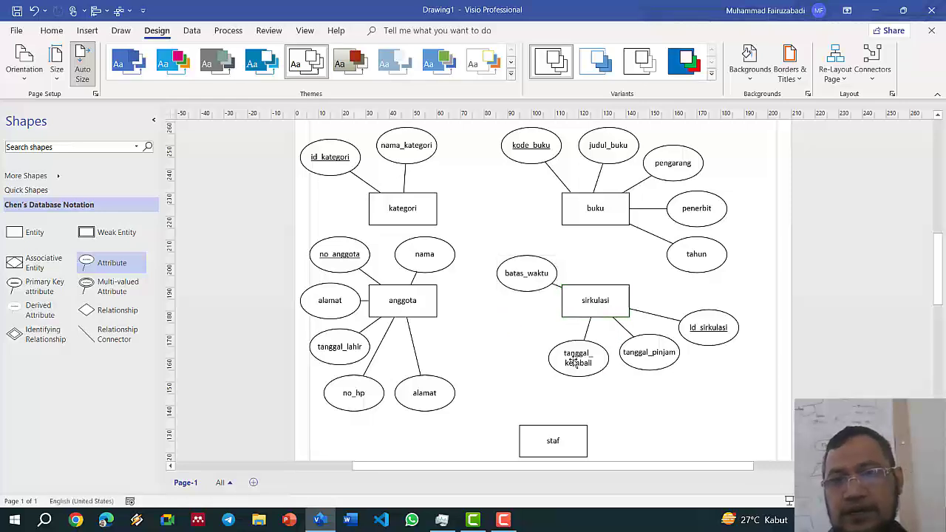
Step: Duplicate the no_anggota primary key attribute to the left of staf, connect the copy to staf and label it "id_staf"
scroll(579, 375, "down", 3)
left_click_drag(347, 190, 473, 390)
left_click(536, 436)
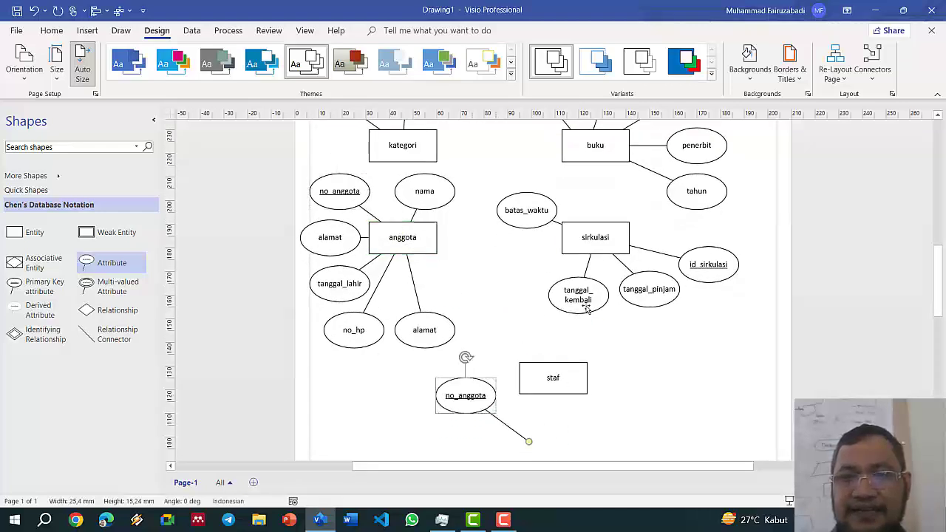
left_click(530, 442)
left_click_drag(528, 441, 519, 386)
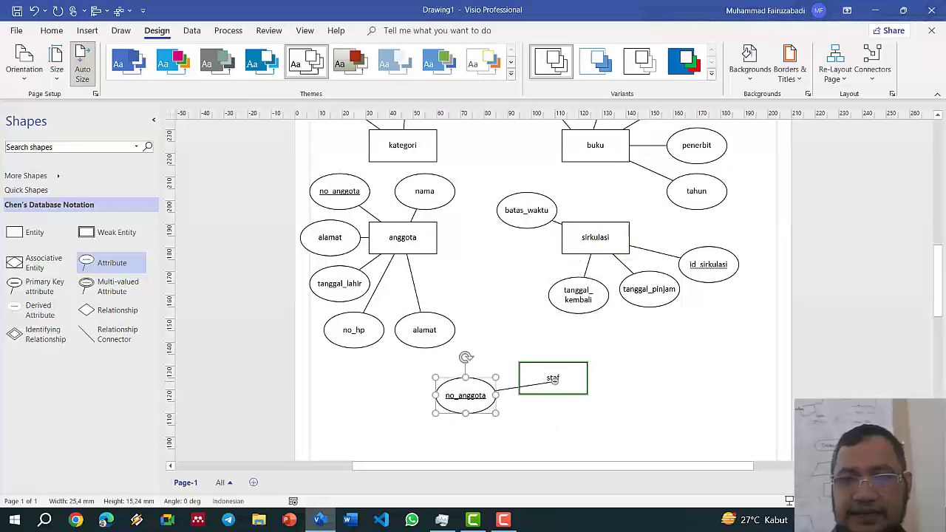
double_click(457, 403)
type("id_")
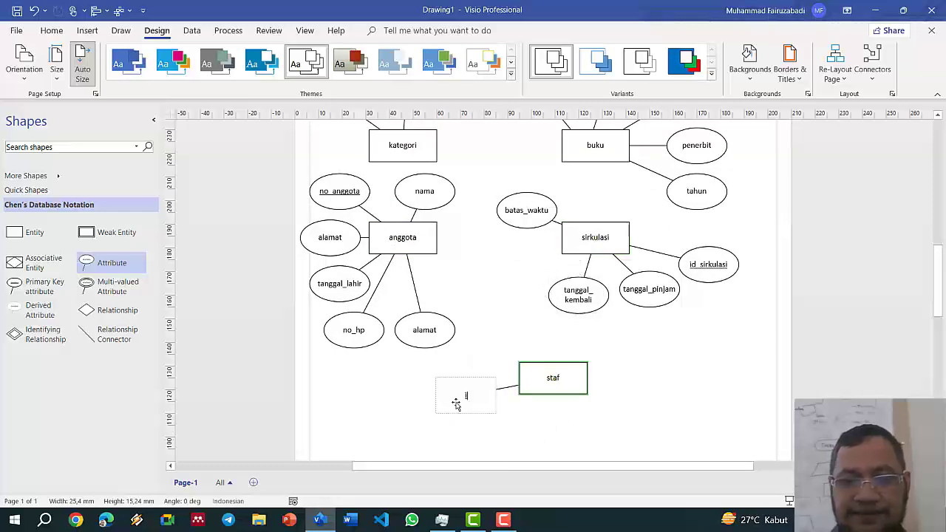
type("staf")
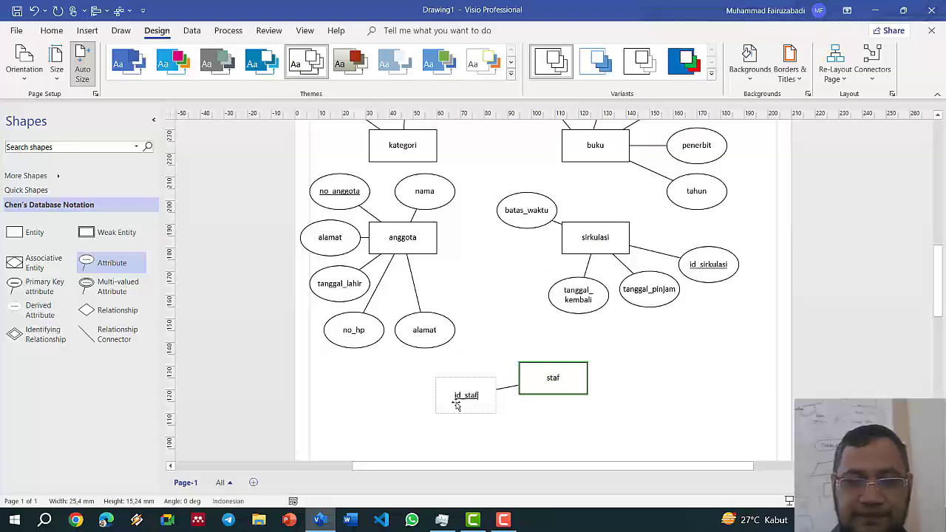
left_click(501, 444)
Step: Duplicate id_staf beneath staf as a non-key attribute, connect the copy to staf and label it "nama_staf"
left_click_drag(485, 411, 562, 439)
right_click(633, 430)
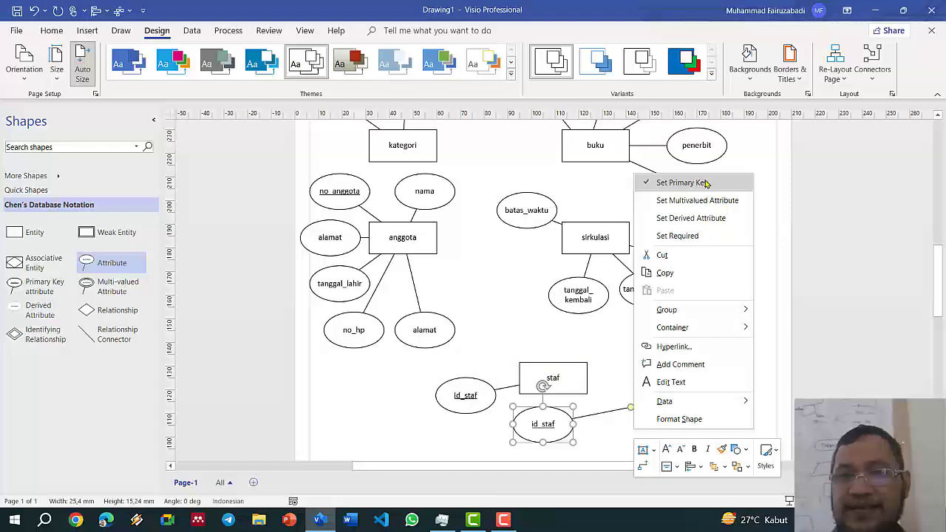
key("Escape")
left_click_drag(632, 405, 545, 379)
double_click(544, 425)
type("nama_staf")
left_click(656, 422)
Step: Duplicate the nama_staf attribute to its right, connect the copy to staf and label it "alamat"
left_click(550, 430)
left_click_drag(551, 431, 638, 430)
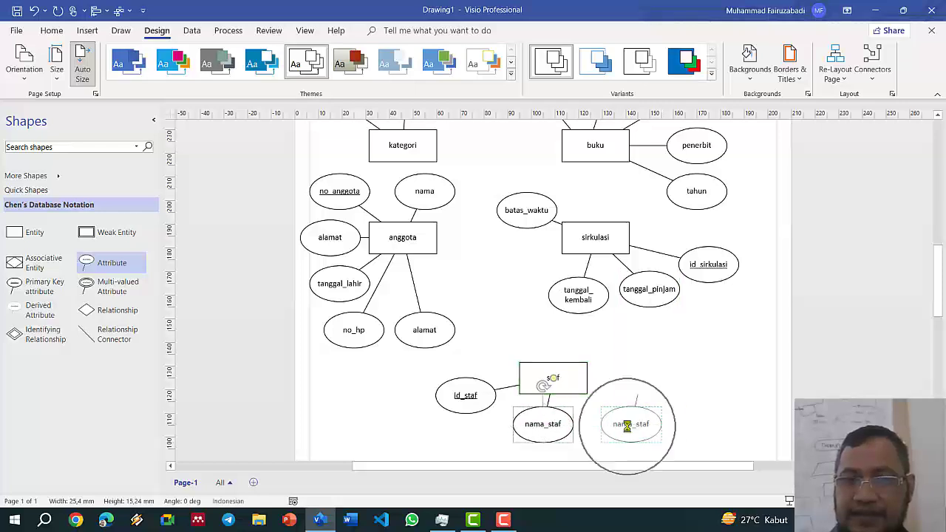
left_click_drag(642, 378, 556, 381)
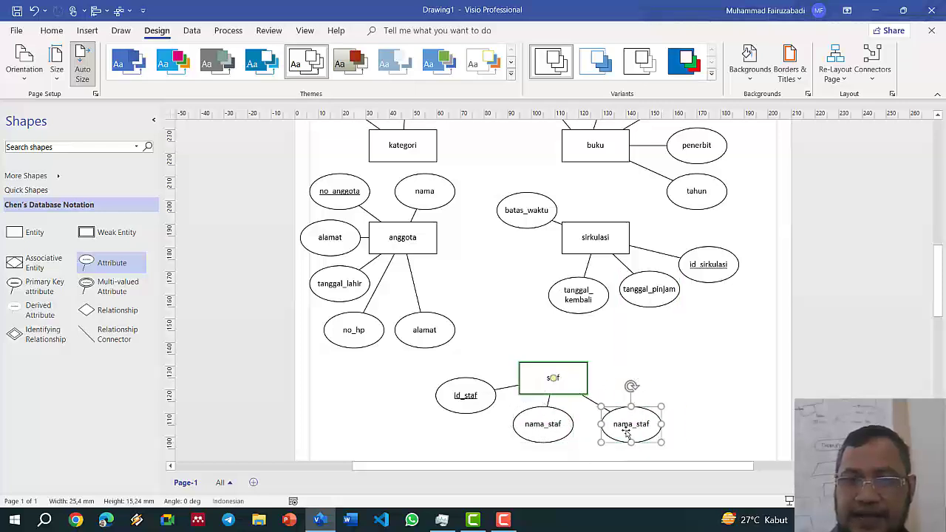
double_click(632, 427)
type("alamat")
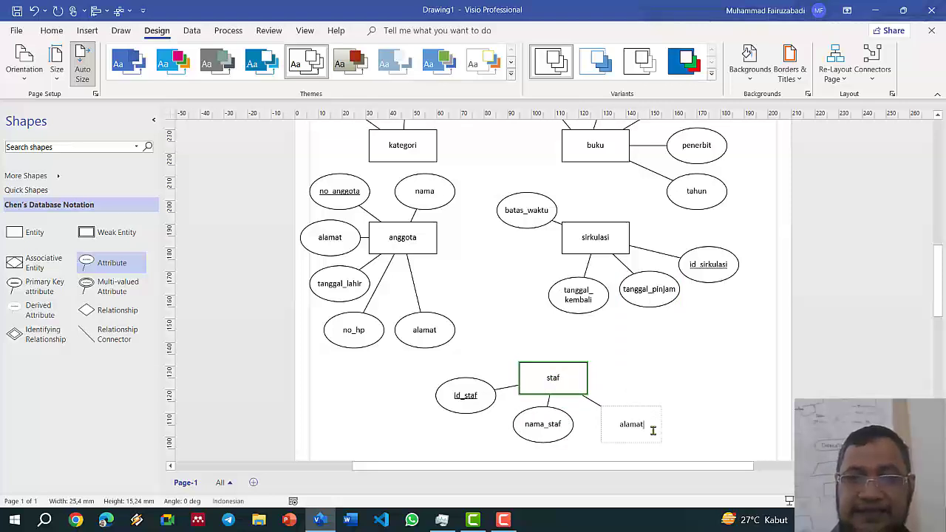
left_click(695, 397)
Step: Place a Relationship diamond midway between the kategori and buku entities
scroll(697, 385, "up", 2)
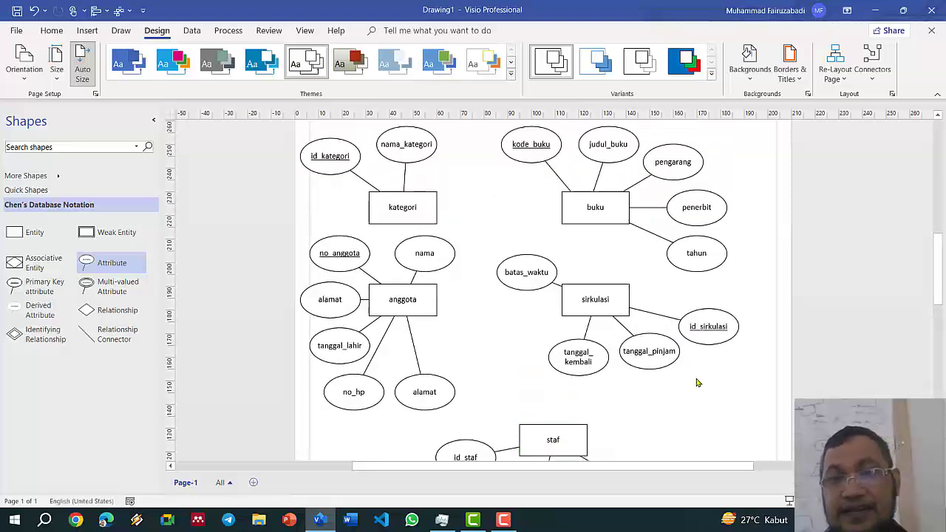
scroll(698, 382, "down", 1)
scroll(698, 382, "down", 2, "ctrl")
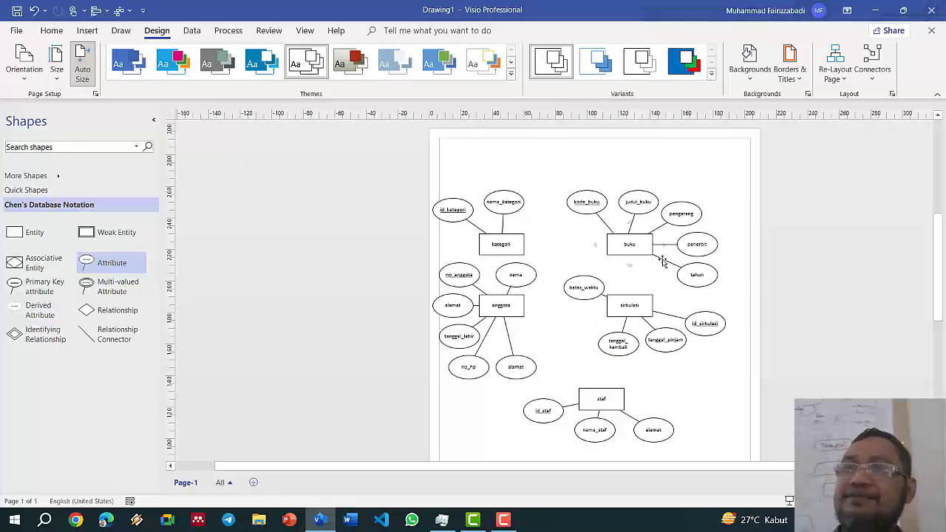
left_click(104, 314)
left_click_drag(104, 314, 563, 246)
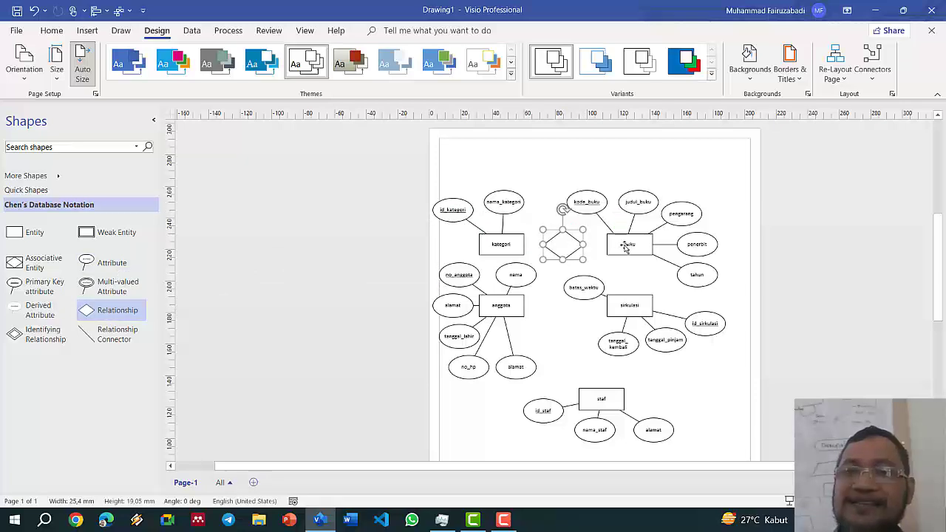
left_click(517, 153)
Step: Add a relationship connector from the right side of kategori to the left corner of the relationship diamond
scroll(517, 153, "up", 4)
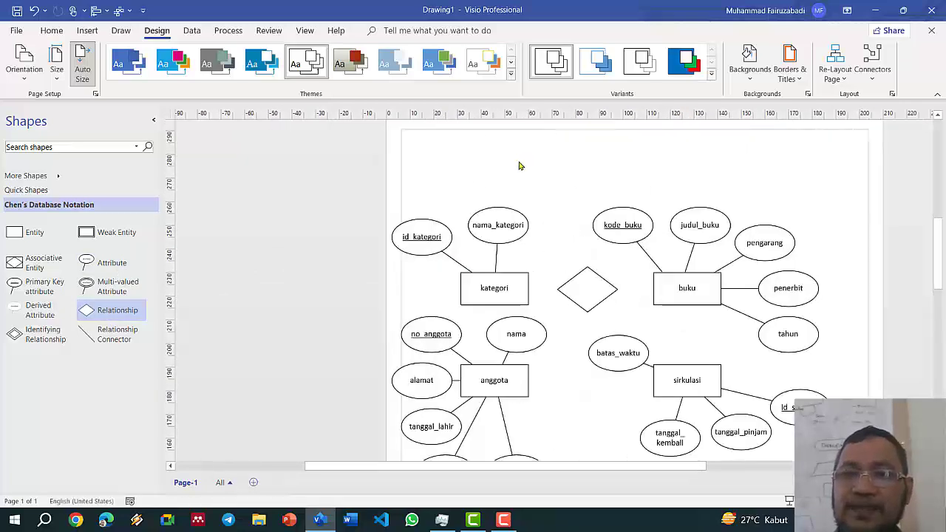
left_click(606, 205)
left_click_drag(606, 205, 614, 205)
left_click(549, 176)
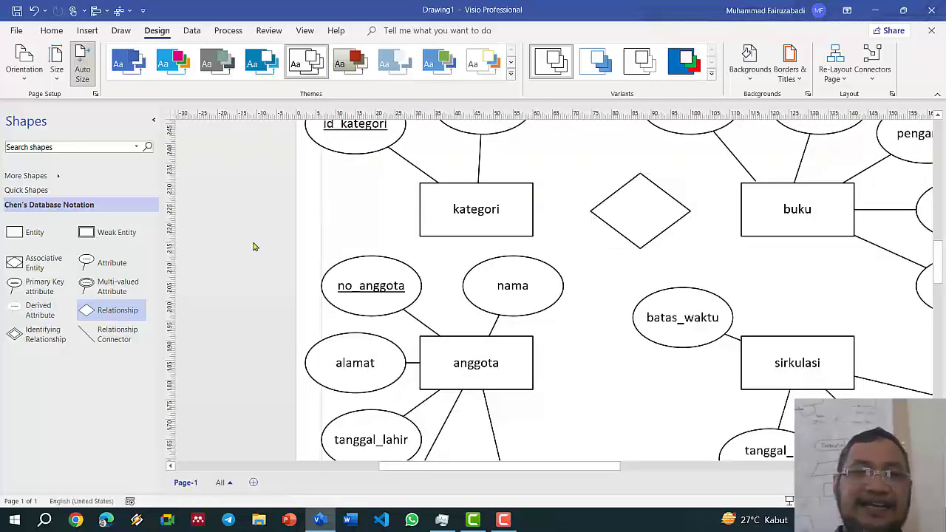
left_click_drag(89, 340, 613, 289)
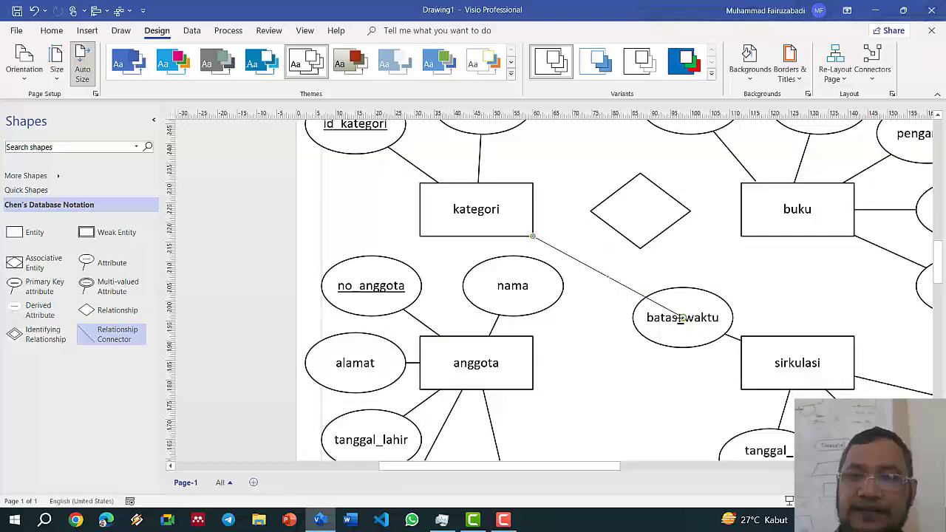
left_click_drag(580, 220, 592, 211)
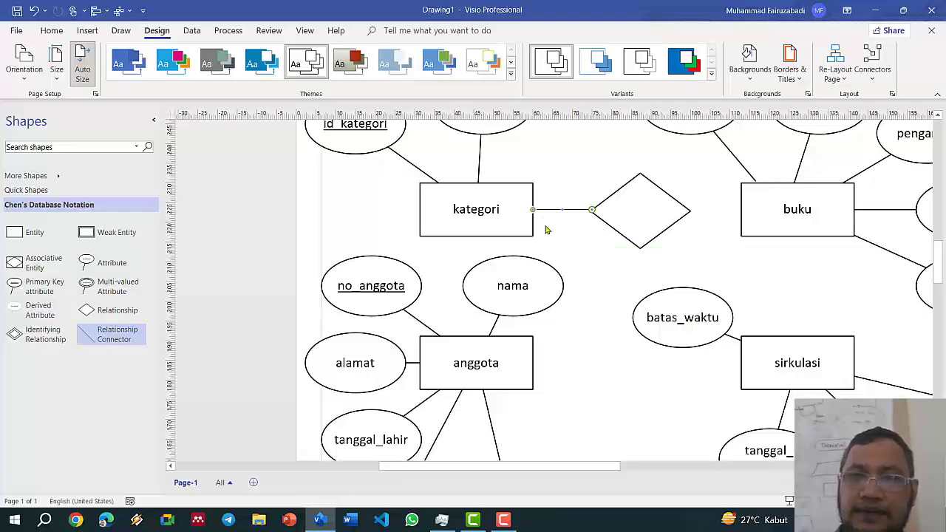
left_click(556, 241)
Step: Add a relationship connector from the right corner of the relationship diamond to the buku entity
scroll(555, 240, "up", 1)
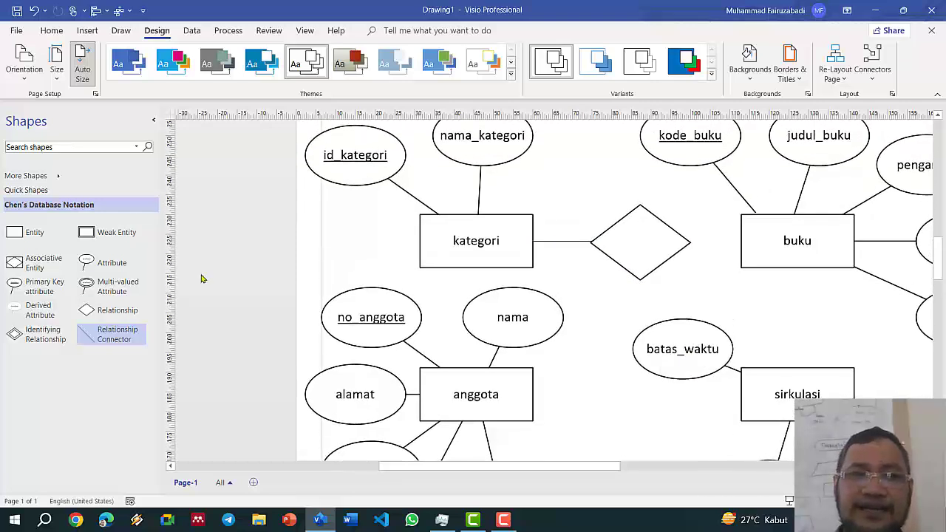
left_click_drag(111, 334, 686, 242)
left_click_drag(735, 290, 741, 214)
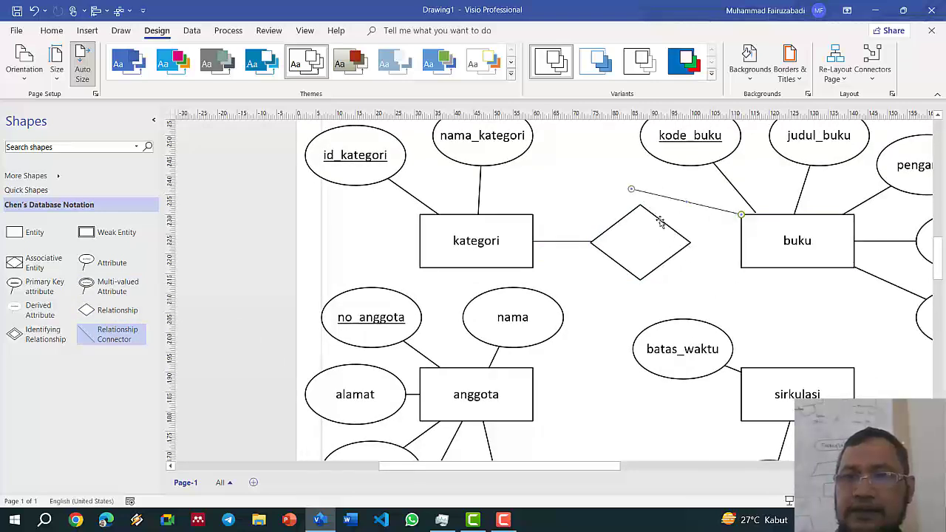
left_click_drag(633, 191, 688, 241)
Step: Move the kode_buku attribute up and to the right above buku and reconnect its line to buku
scroll(707, 277, "down", 3)
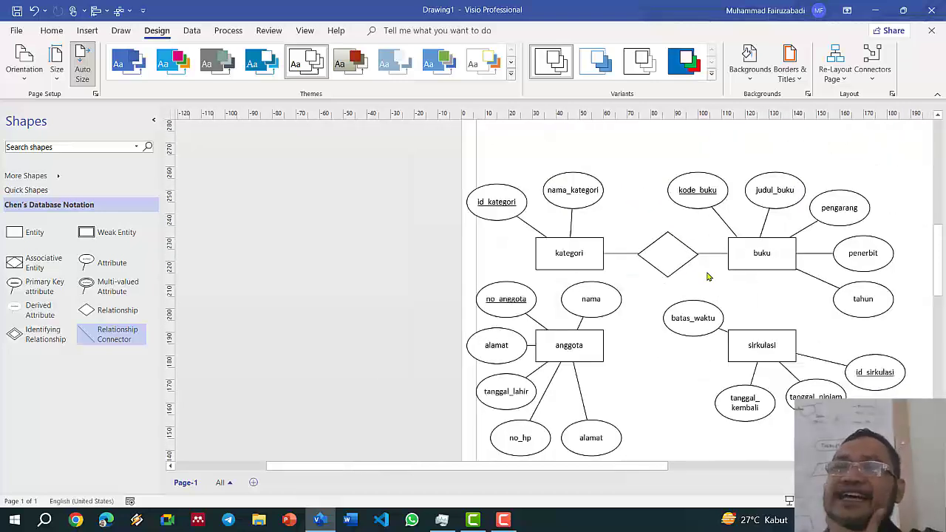
scroll(707, 277, "up", 2)
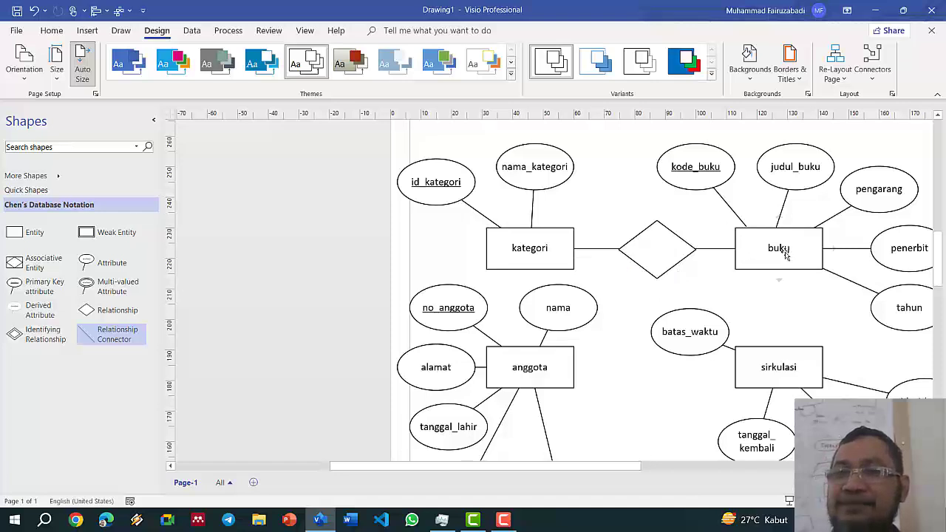
left_click_drag(592, 466, 663, 465)
scroll(635, 325, "up", 1)
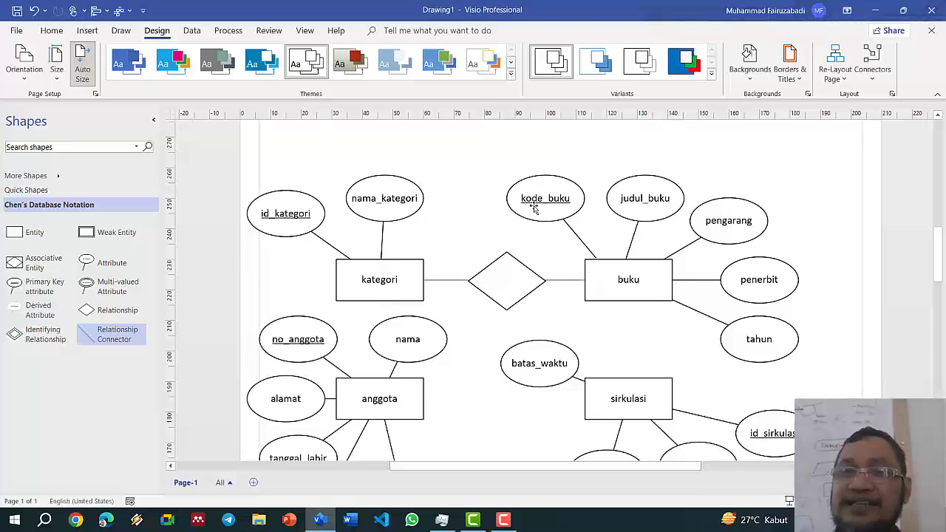
left_click_drag(553, 188, 595, 150)
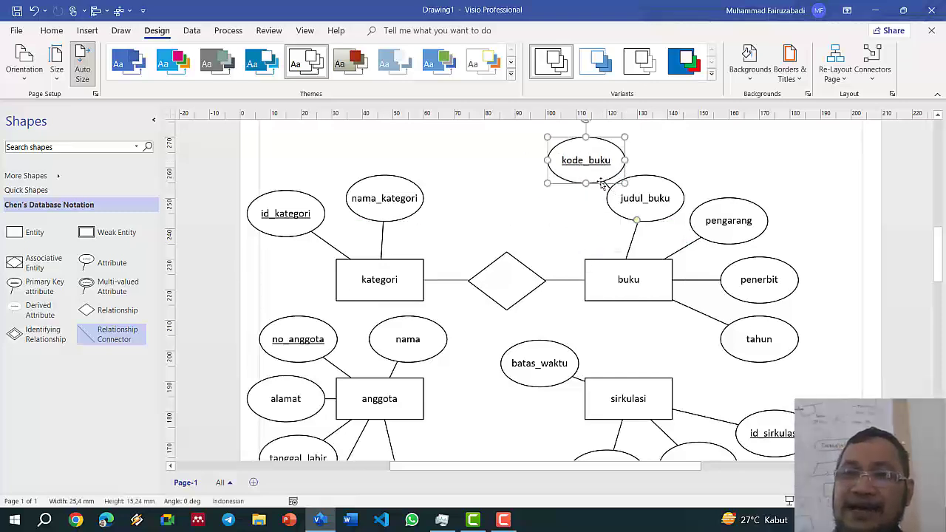
left_click(601, 185)
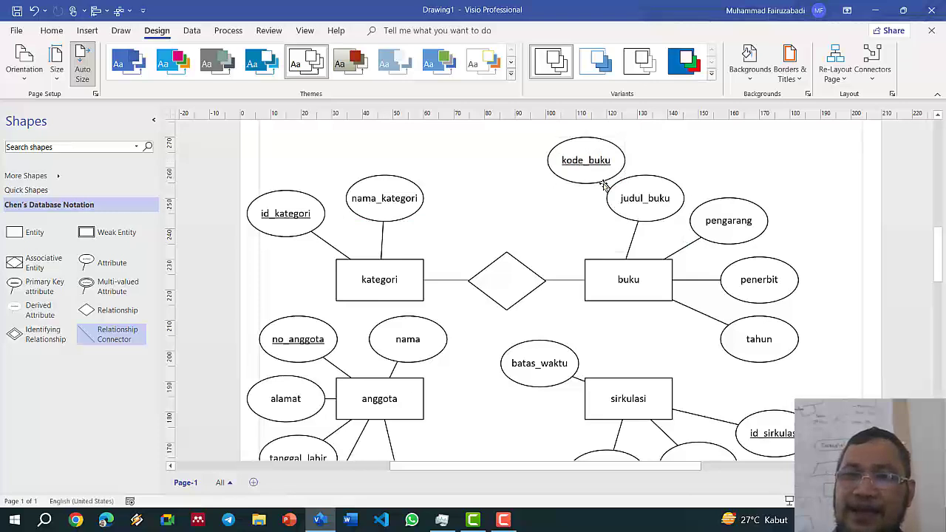
left_click(604, 185)
left_click_drag(636, 219, 621, 274)
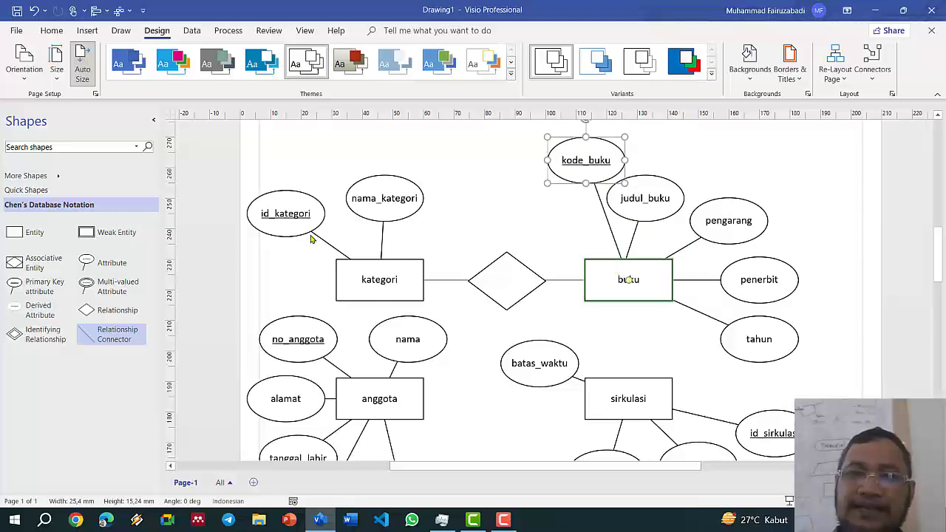
Step: Duplicate id_kategori to the upper left of buku, connect the copy to buku and remove its primary key setting
left_click_drag(291, 227, 513, 211)
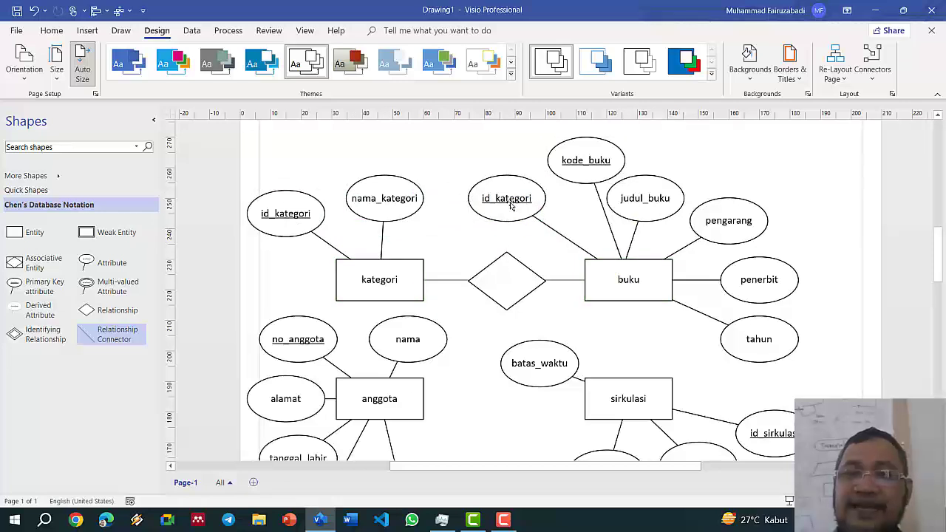
right_click(511, 208)
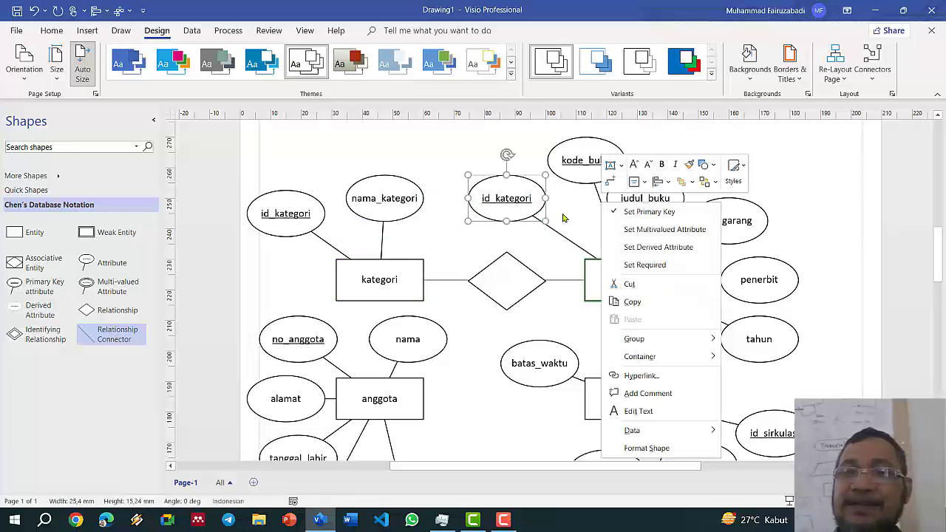
left_click(640, 214)
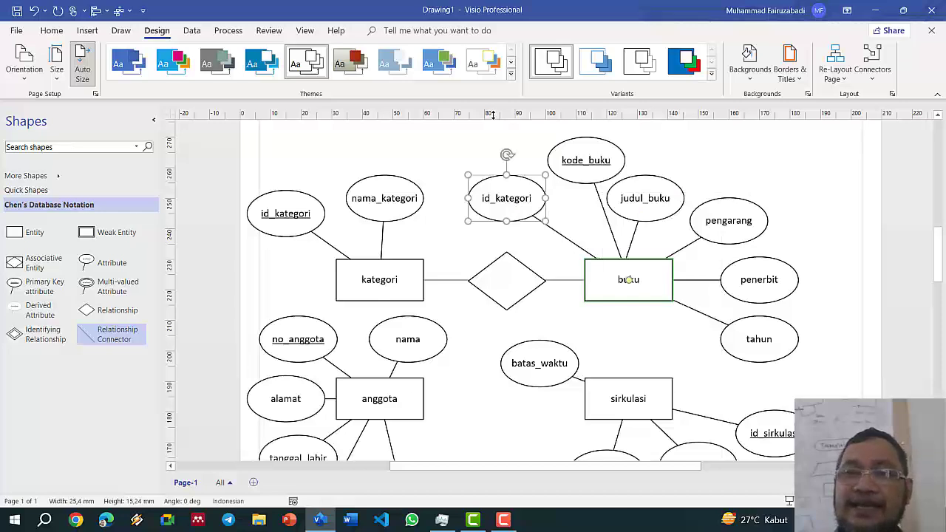
left_click(488, 152)
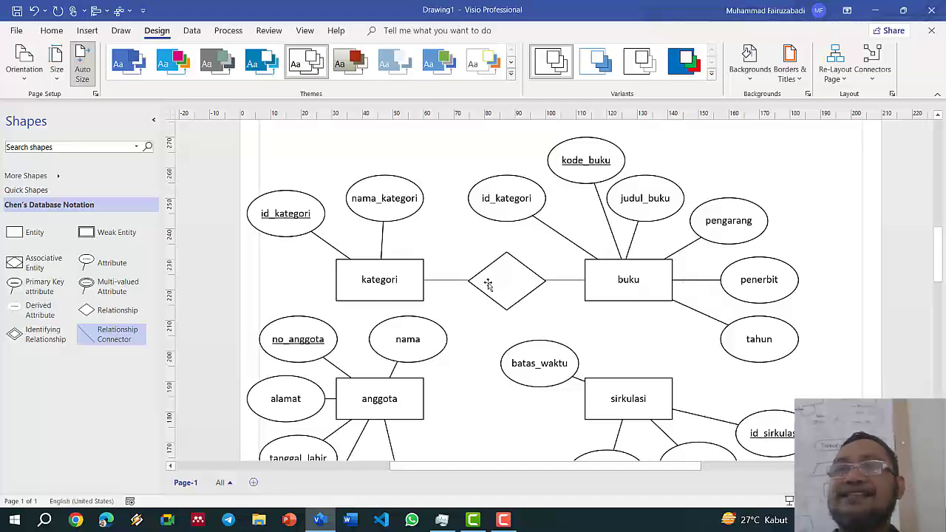
Step: Label the kategori side of the relationship connection "1" and the buku side "N"
left_click(287, 229)
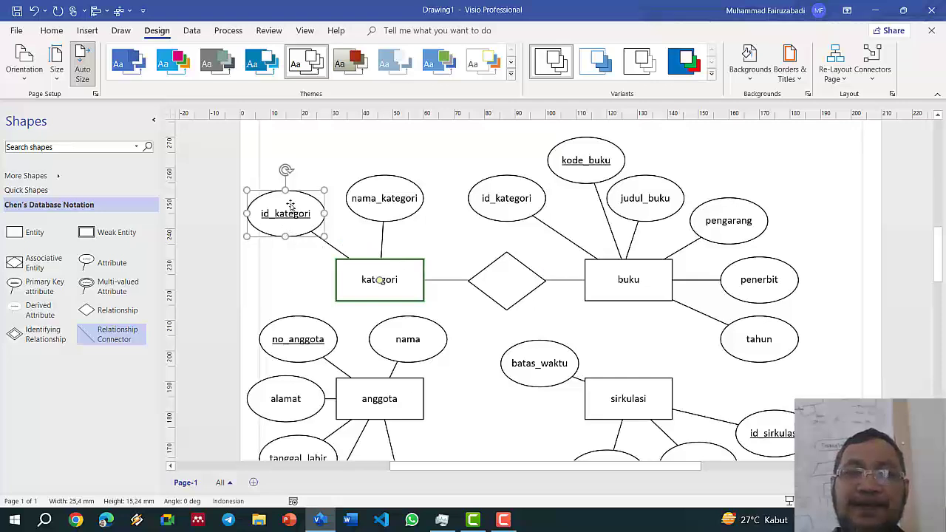
left_click(448, 281)
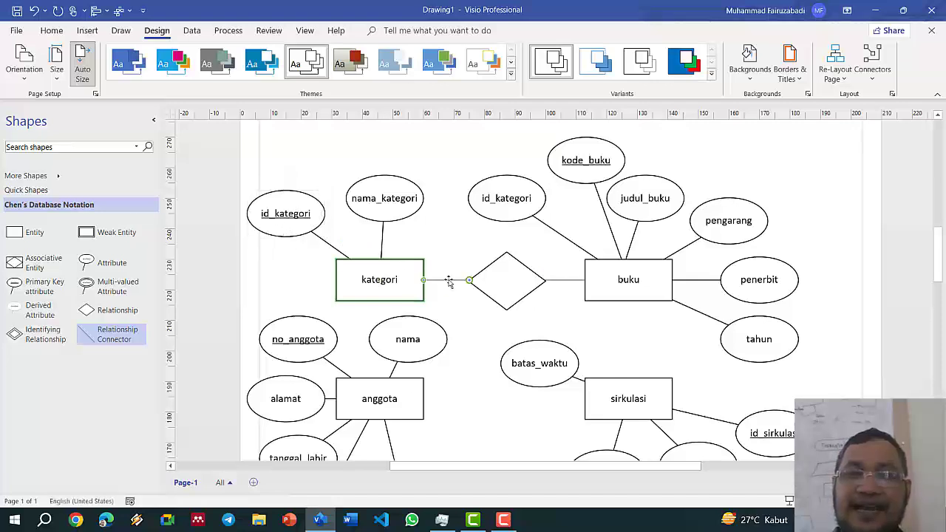
left_click_drag(449, 281, 448, 280)
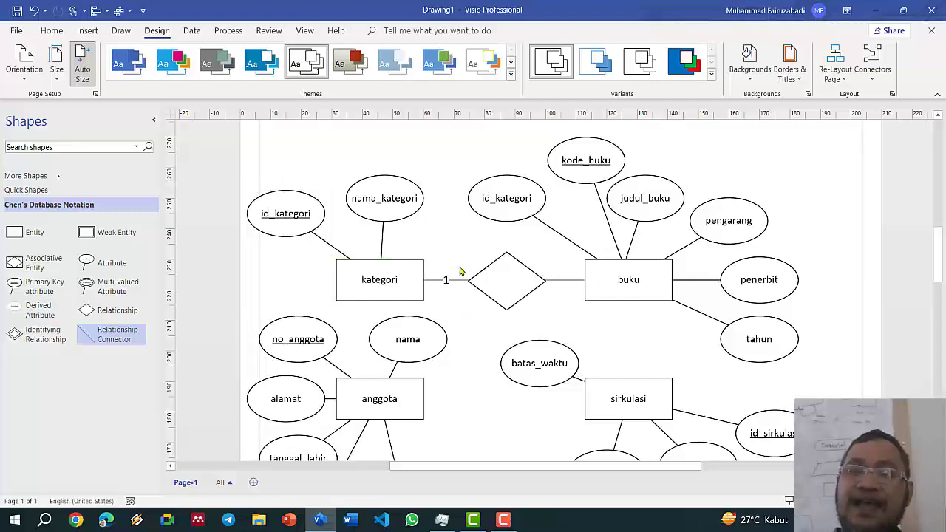
left_click(563, 283)
type("N")
left_click(526, 252)
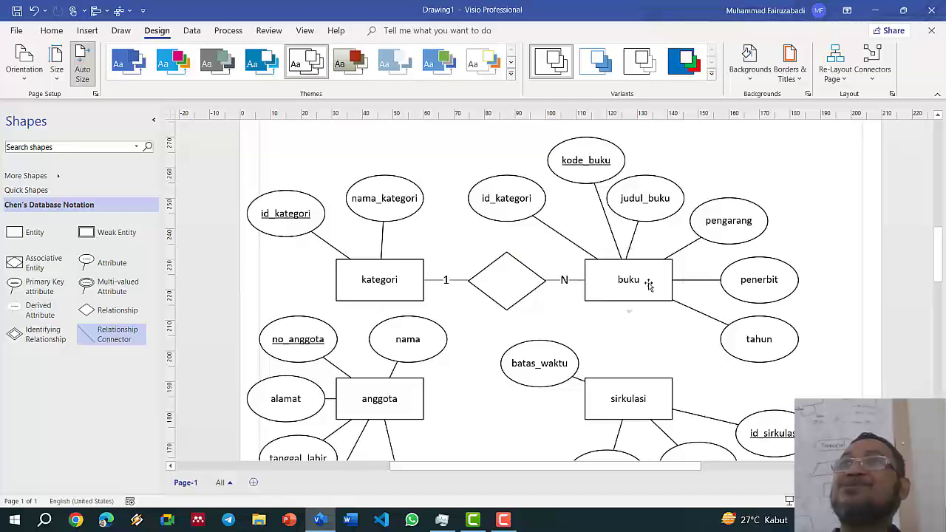
Step: Label the relationship diamond between kategori and buku "terdiri dari"
left_click(507, 285)
type("te")
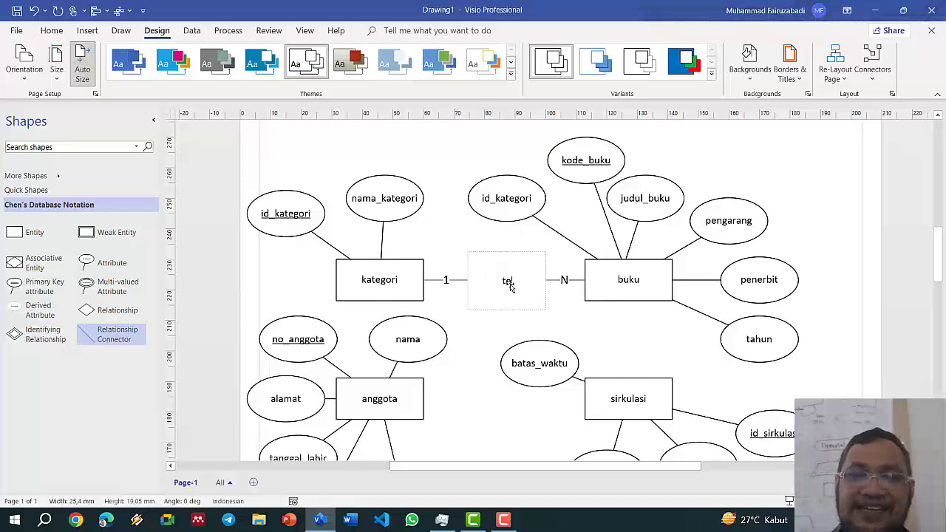
type("rdiri dari")
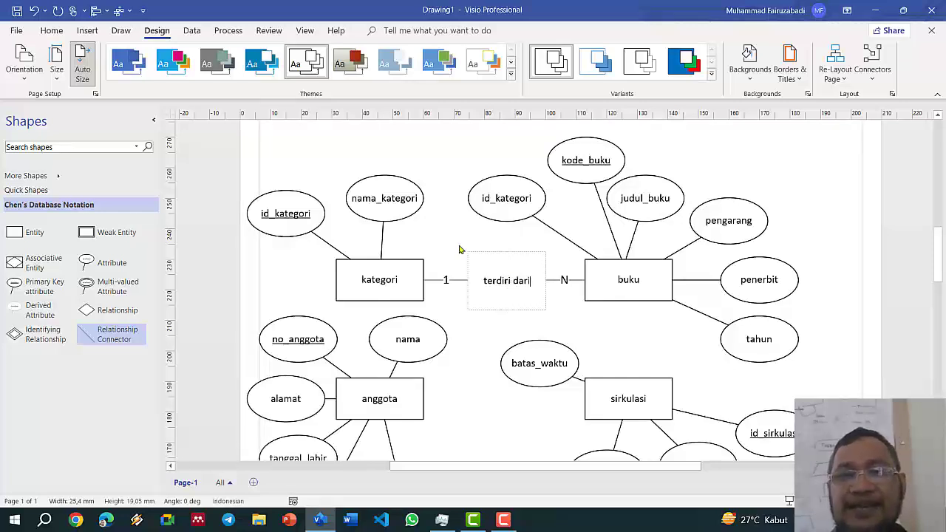
left_click(462, 249)
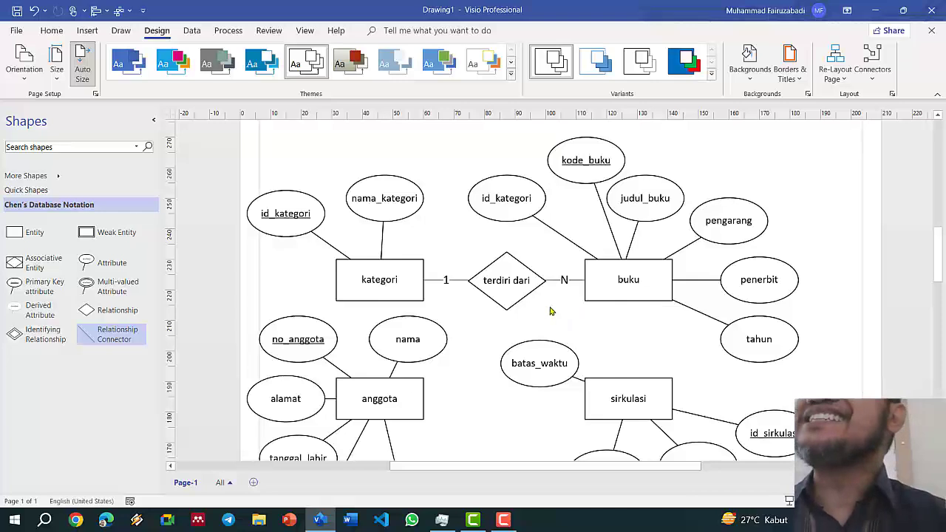
left_click(395, 291)
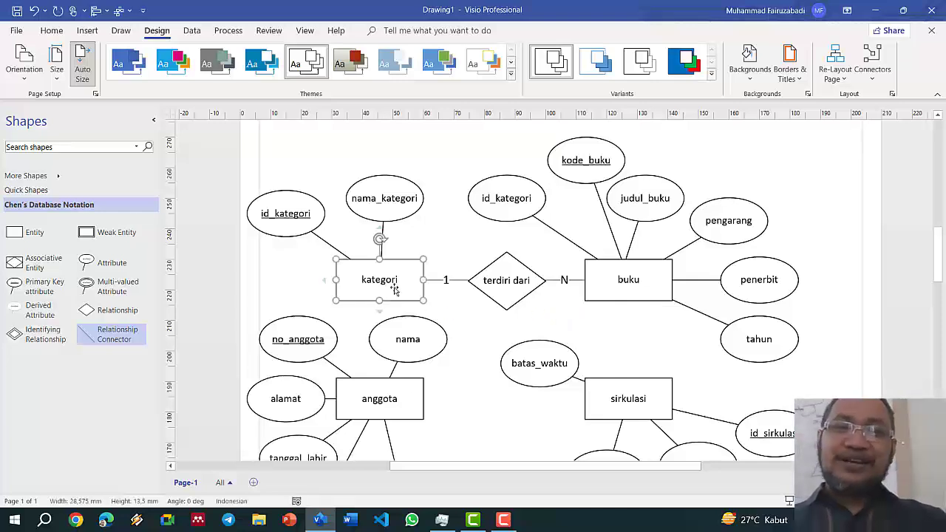
left_click(493, 278)
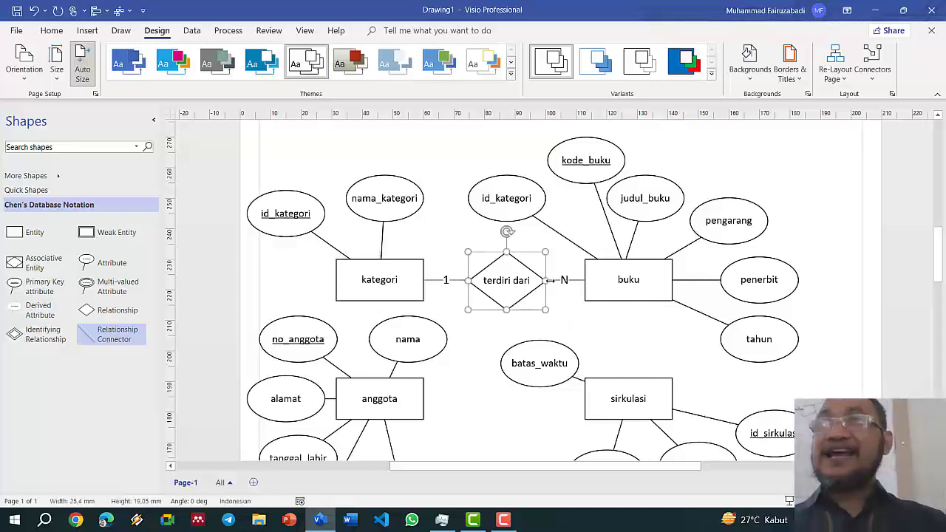
left_click(512, 239)
Step: Move the batas_waktu attribute to directly above the sirkulasi entity
scroll(401, 277, "down", 3)
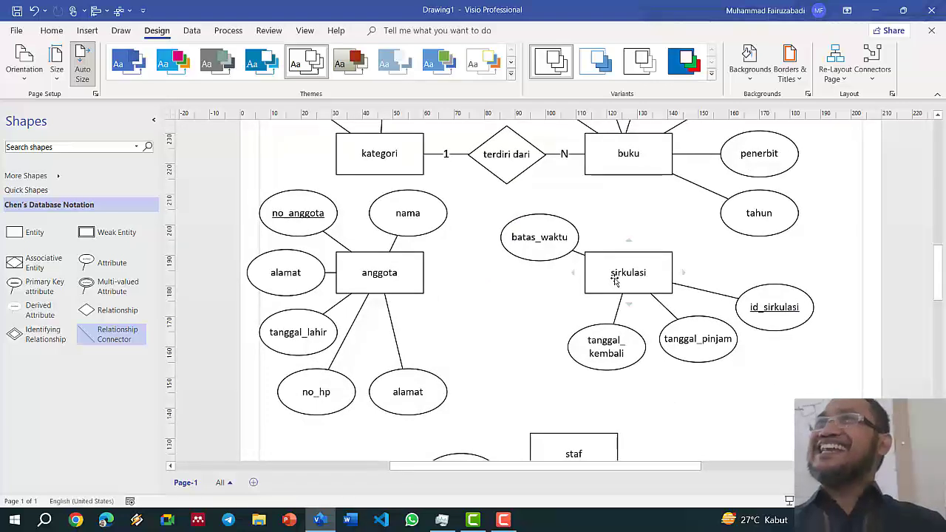
left_click_drag(556, 238, 643, 216)
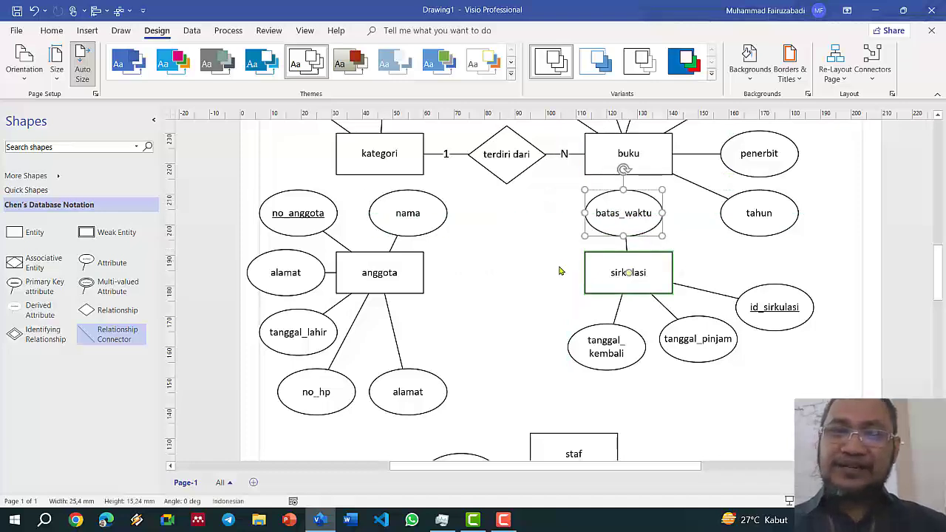
left_click(503, 268)
Step: Duplicate no_anggota to the upper left of sirkulasi, connected to that entity, and remove the copy's primary key setting
left_click_drag(308, 219, 522, 227)
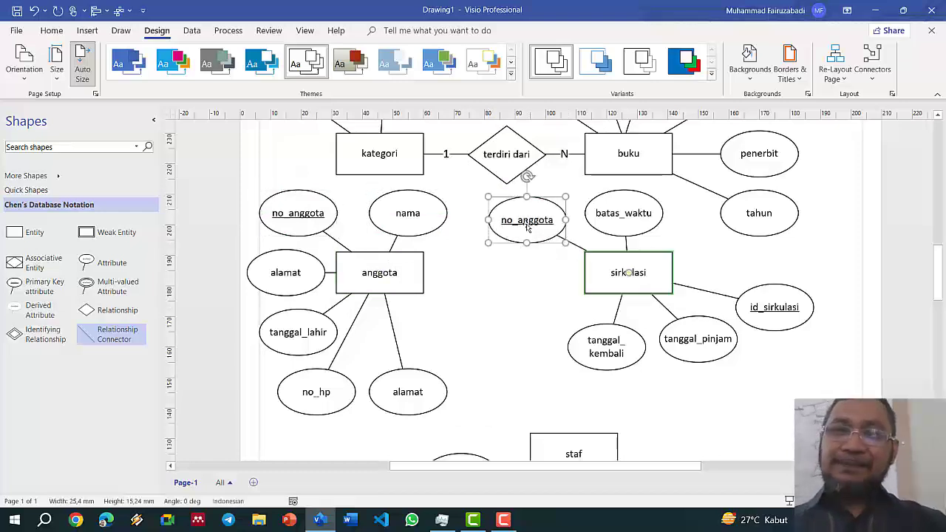
right_click(527, 229)
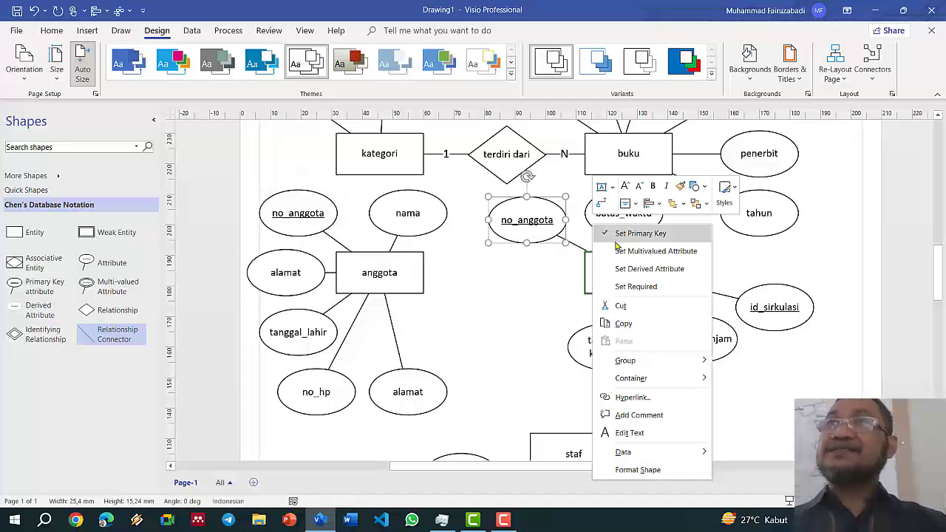
left_click(616, 240)
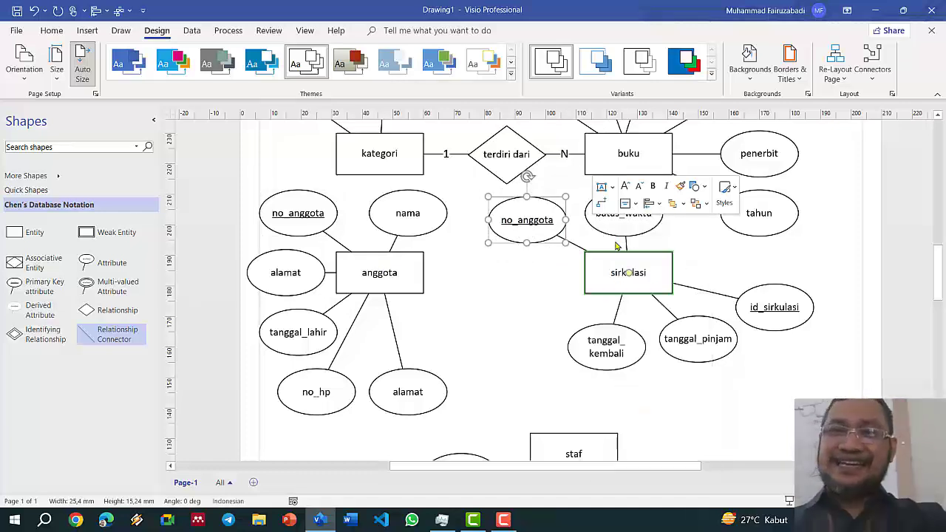
Step: Place a relationship diamond between anggota and sirkulasi and add a relationship connector between anggota and the diamond
left_click_drag(101, 311, 494, 287)
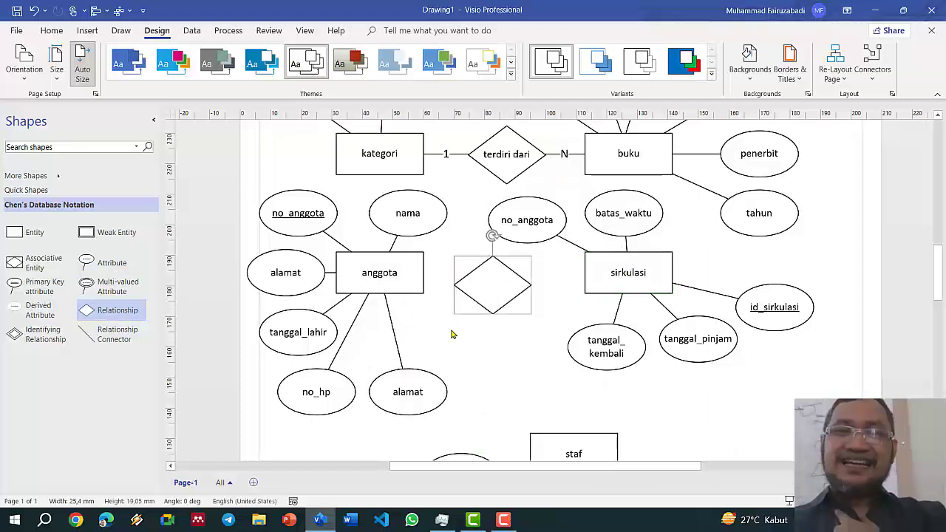
left_click_drag(104, 334, 509, 358)
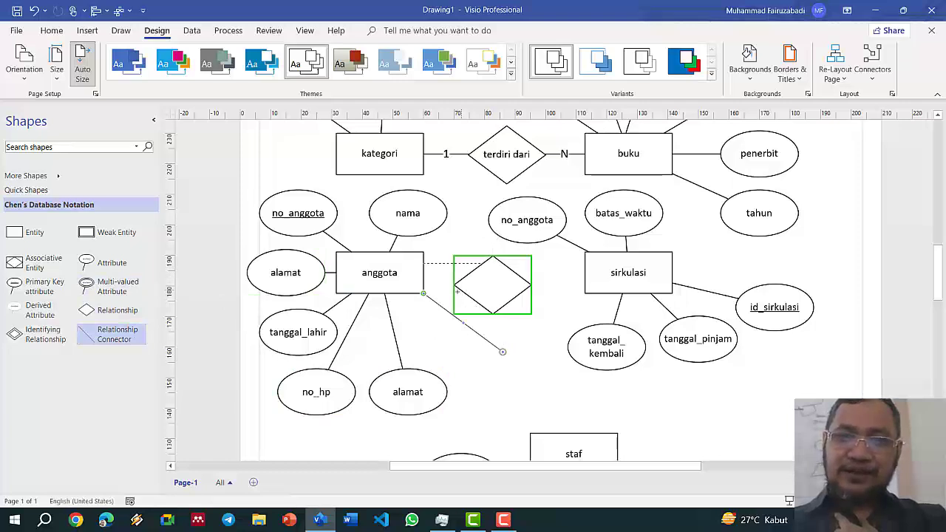